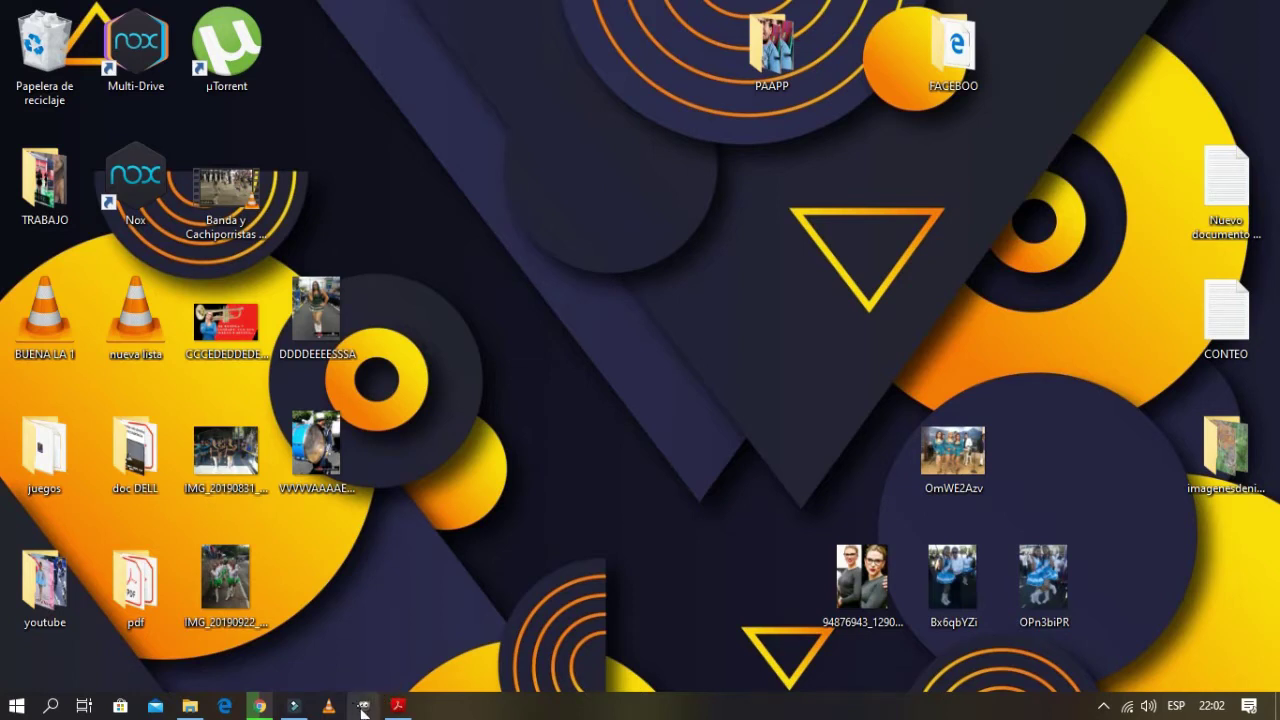
# Launch GIMP from the Windows taskbar and let it load to an empty workspace.
pyautogui.click(360, 707)
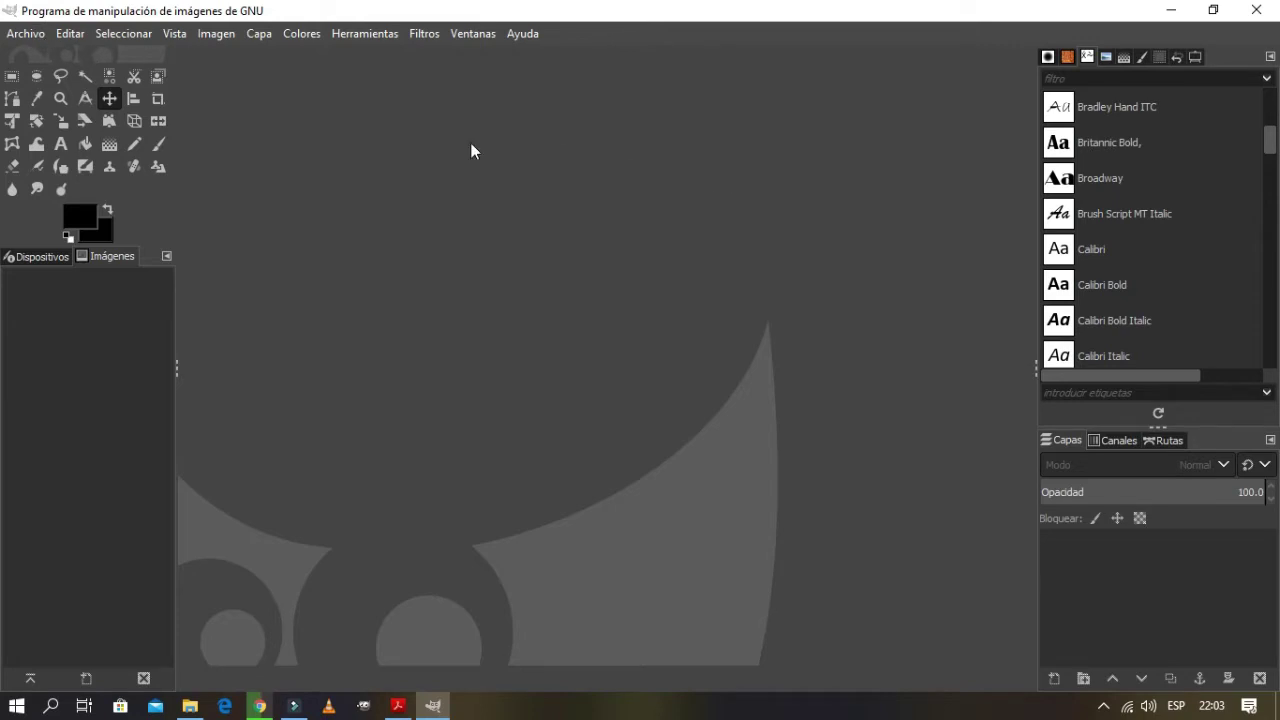
# Create a new 1920x1080 px image with a black background through Archivo > Nuevo.
pyautogui.click(14, 36)
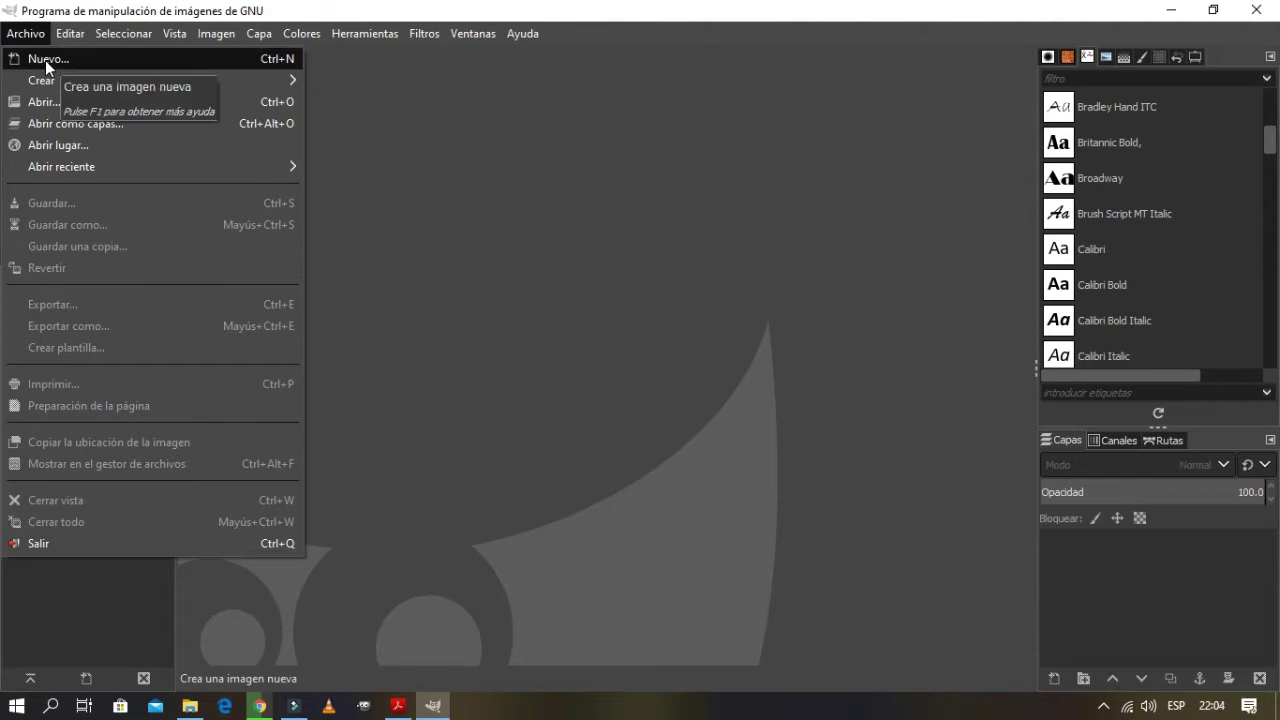
pyautogui.click(45, 60)
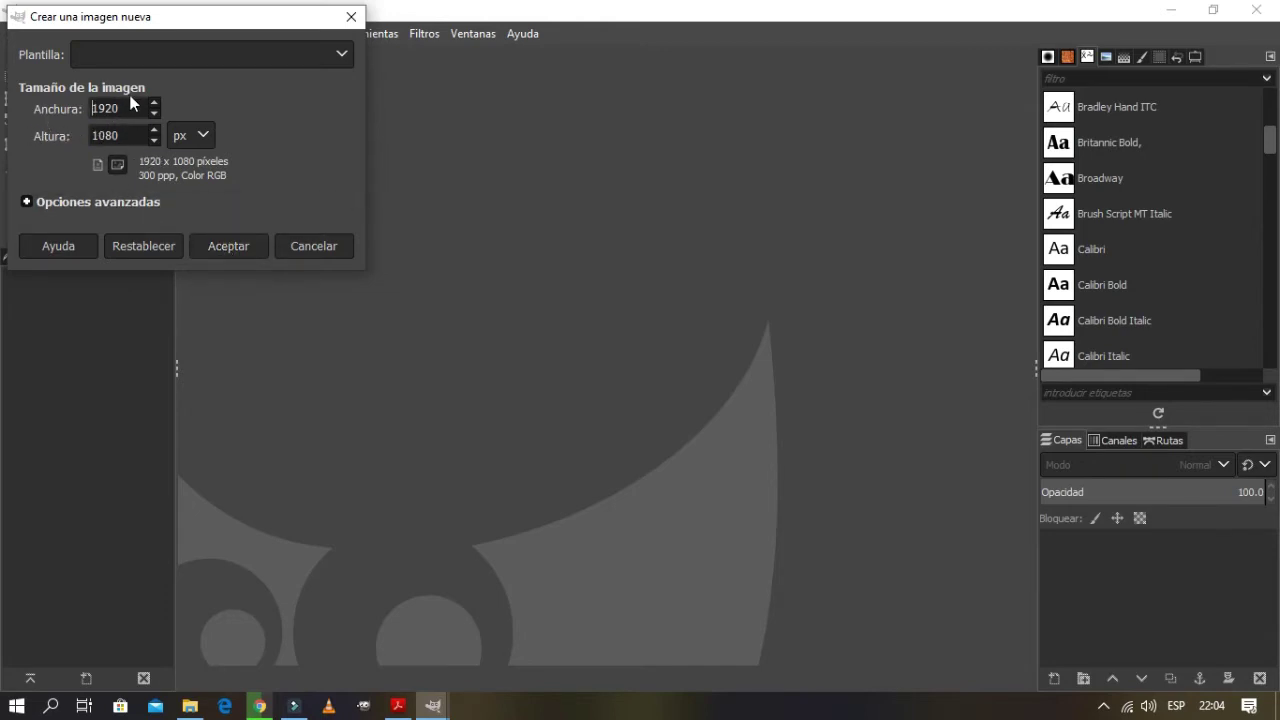
pyautogui.click(216, 250)
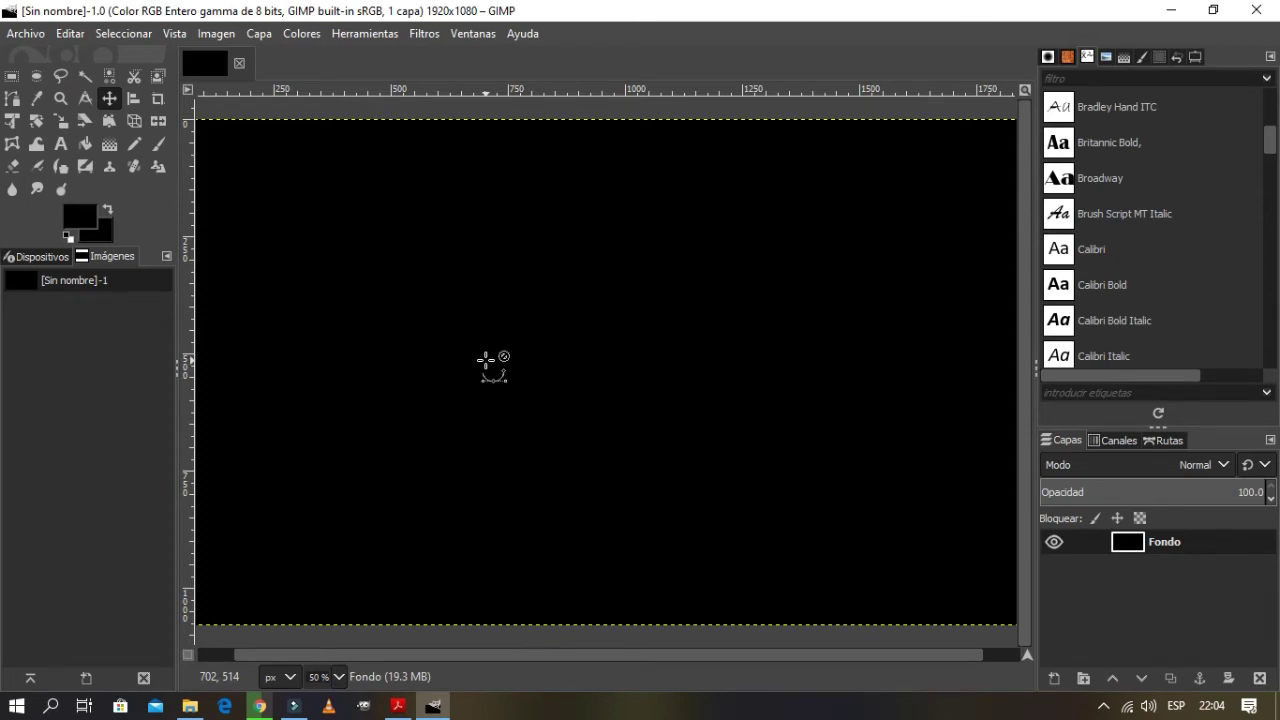
# Drag the desktop photo OPn3biPR.jpeg into the image as a layer, converted to built-in sRGB.
pyautogui.scroll(-1, 486, 360)
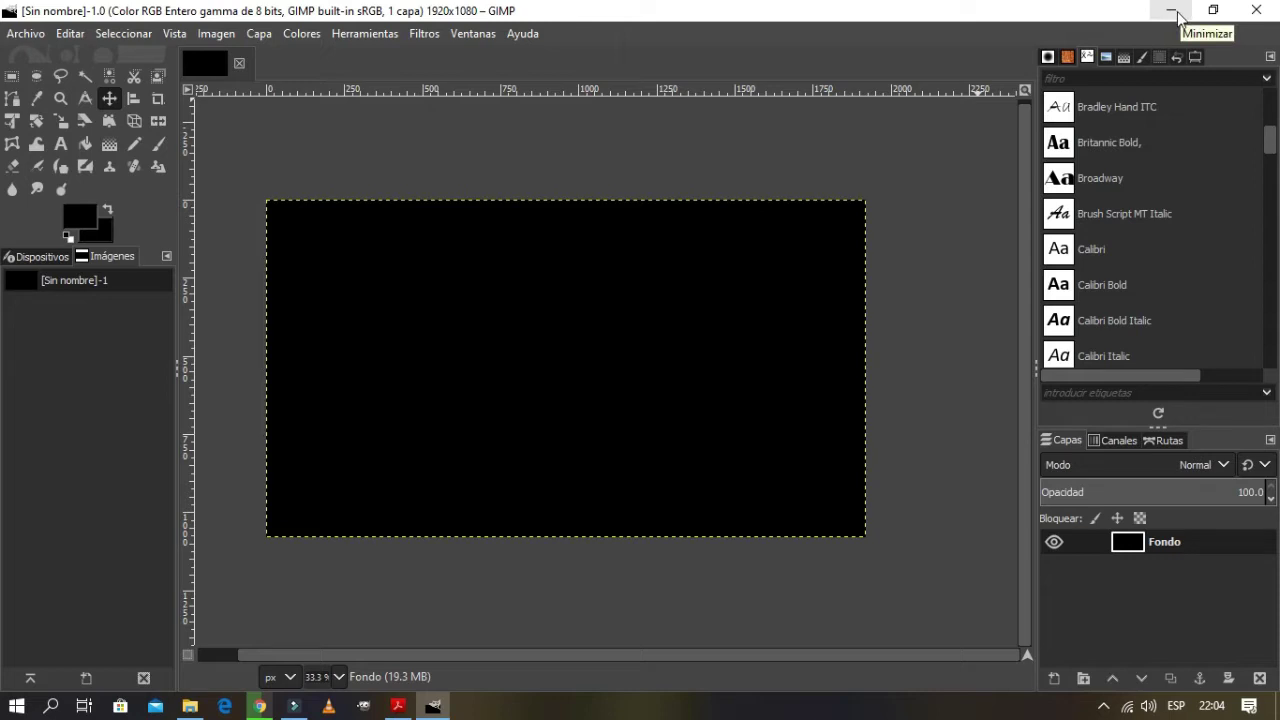
pyautogui.click(1177, 10)
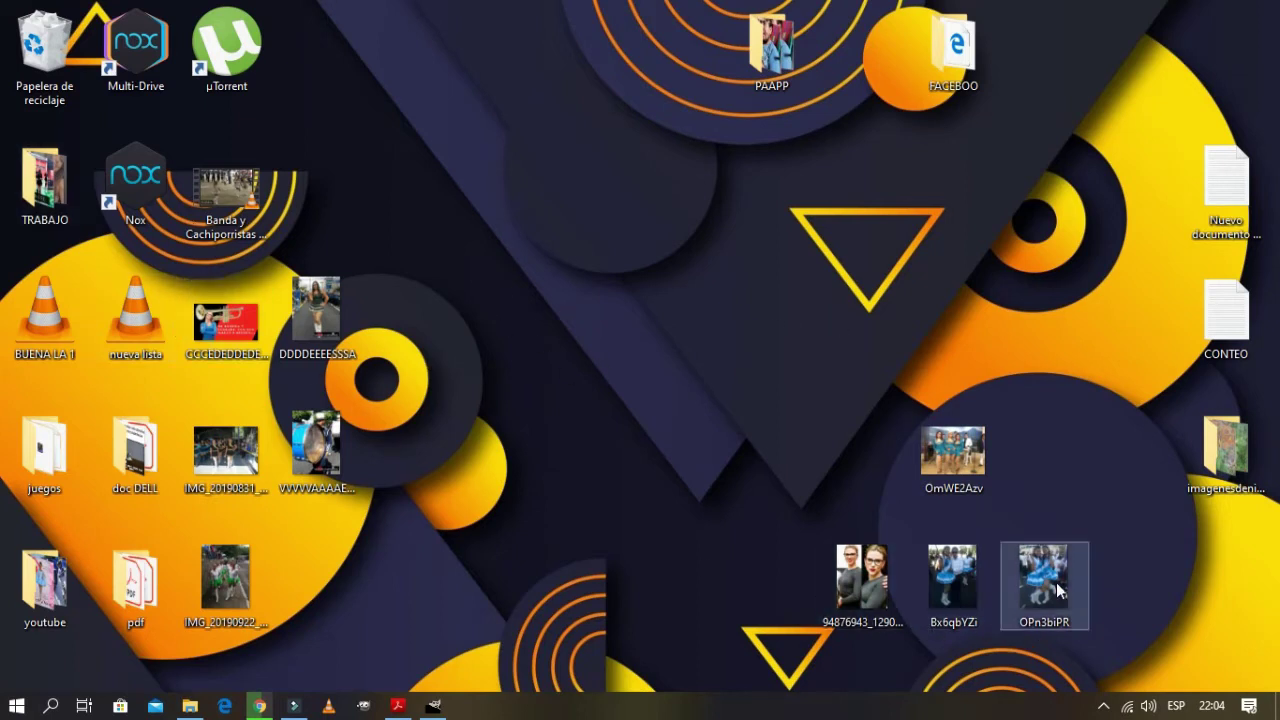
pyautogui.moveTo(1058, 590)
pyautogui.mouseDown()
pyautogui.moveTo(365, 700)
pyautogui.moveTo(440, 704)
pyautogui.mouseUp()
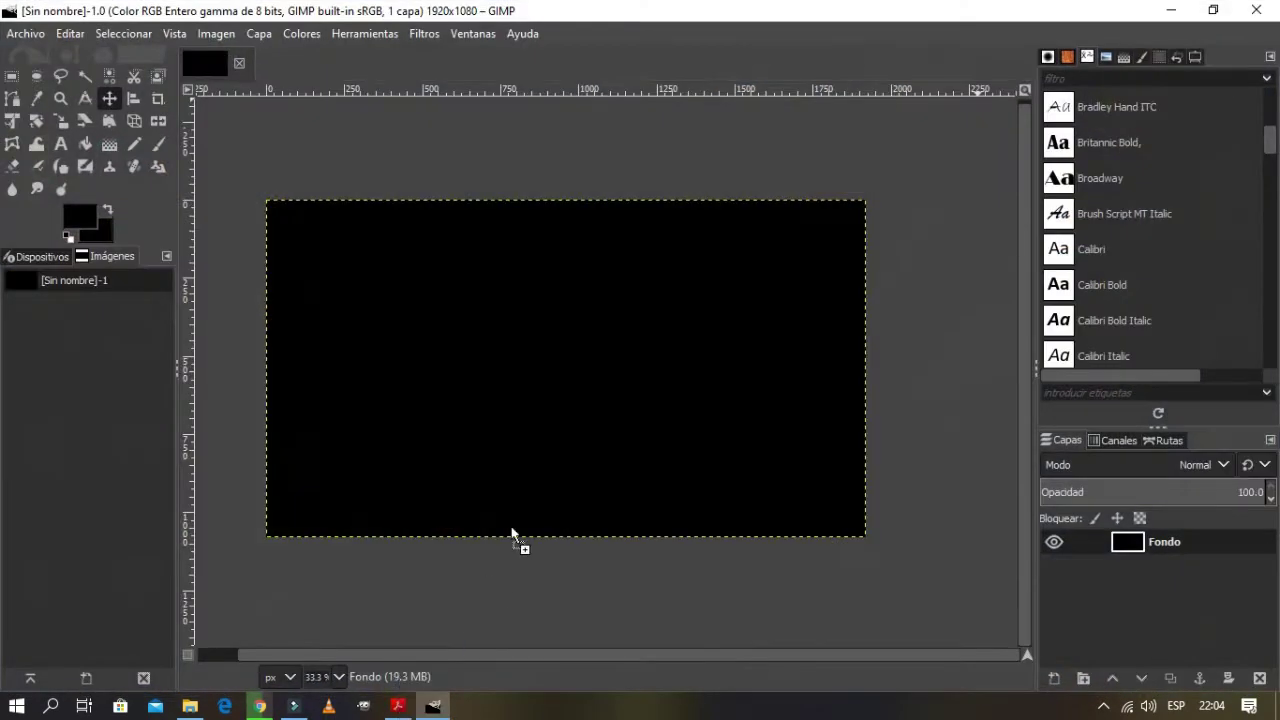
pyautogui.moveTo(440, 704); pyautogui.dragTo(1146, 591)
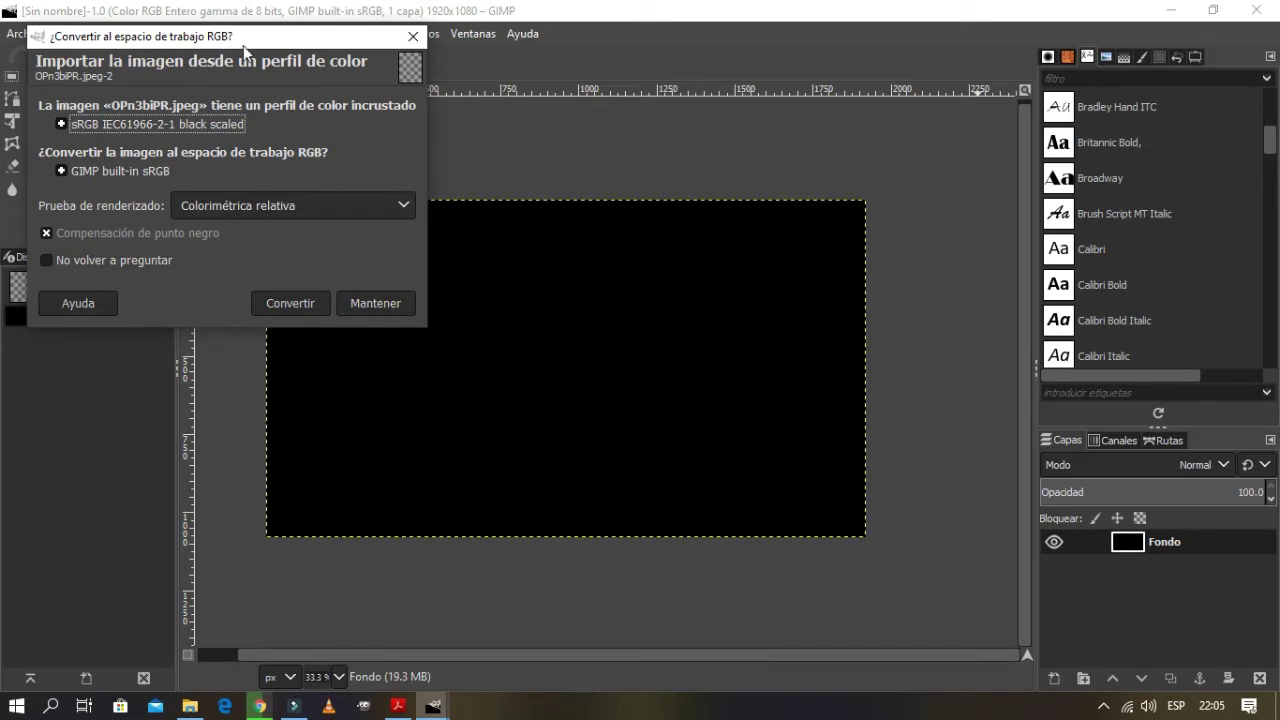
pyautogui.click(288, 303)
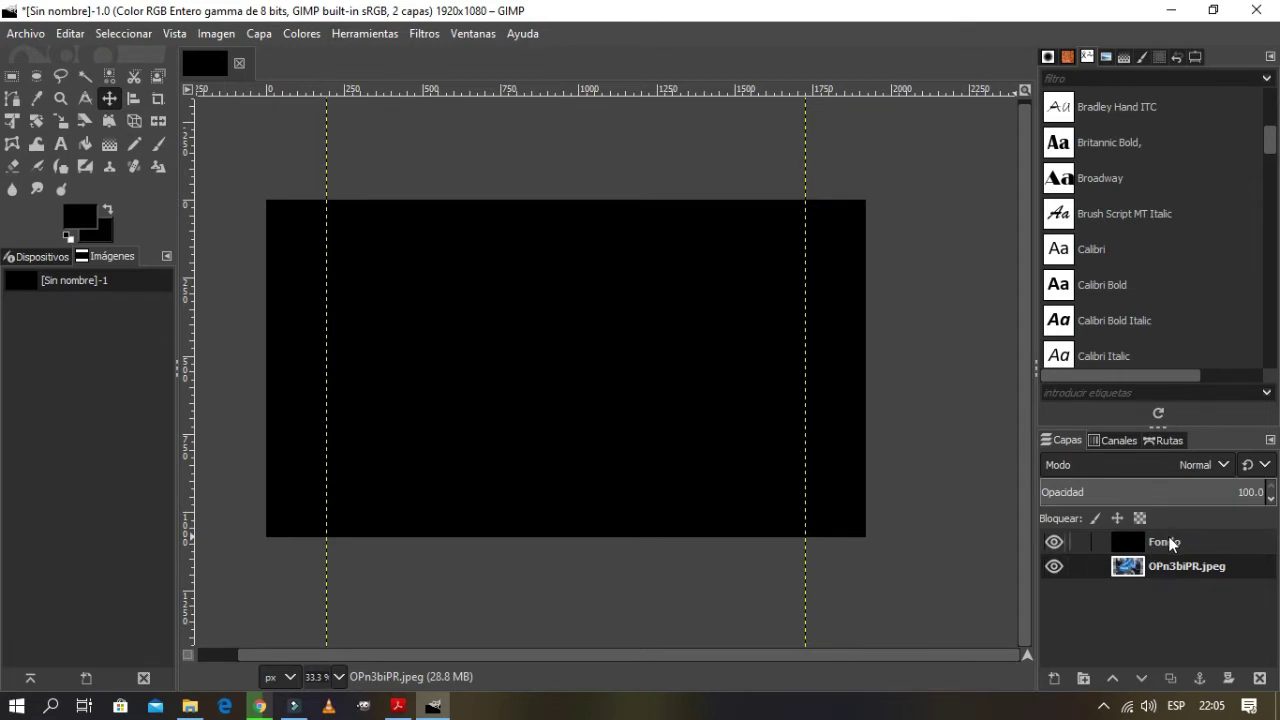
# Move the black Fondo layer below the OPn3biPR.jpeg photo layer.
pyautogui.moveTo(1170, 541); pyautogui.dragTo(1167, 585)
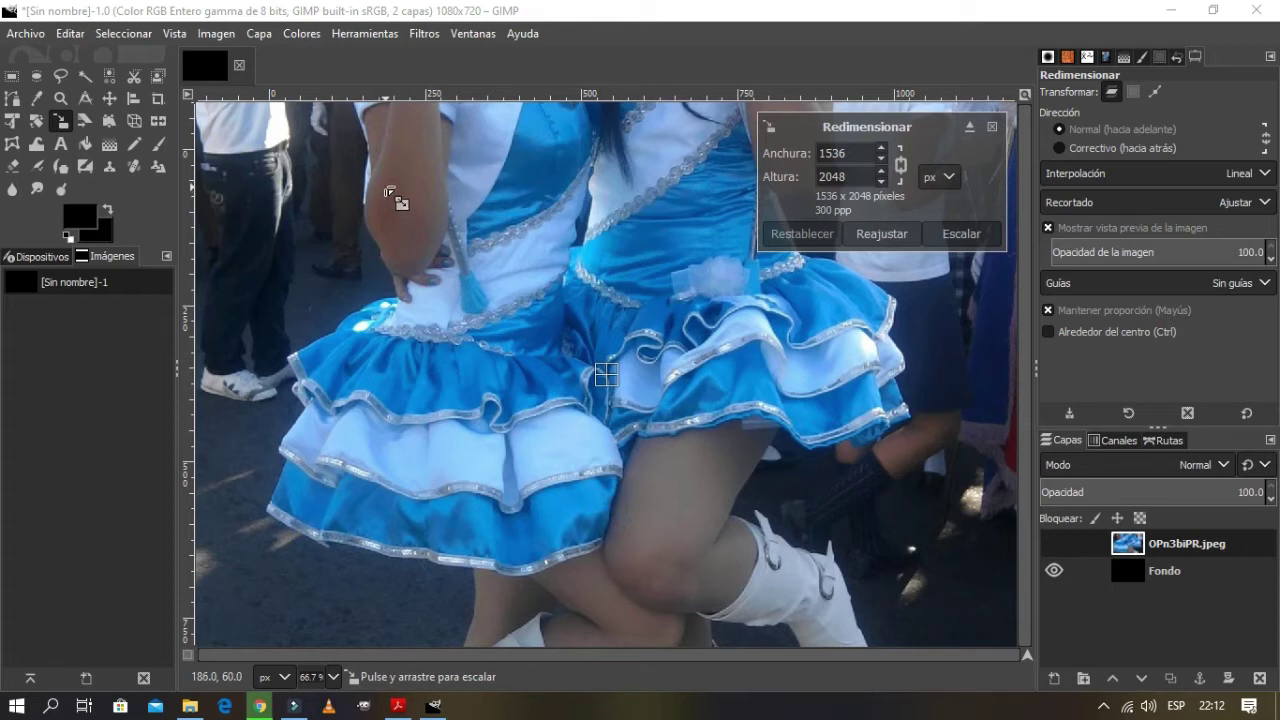
# Scale the photo layer down and move it up over the canvas.
pyautogui.moveTo(390, 193)
pyautogui.mouseDown()
pyautogui.moveTo(806, 524)
pyautogui.moveTo(780, 480)
pyautogui.mouseUp()
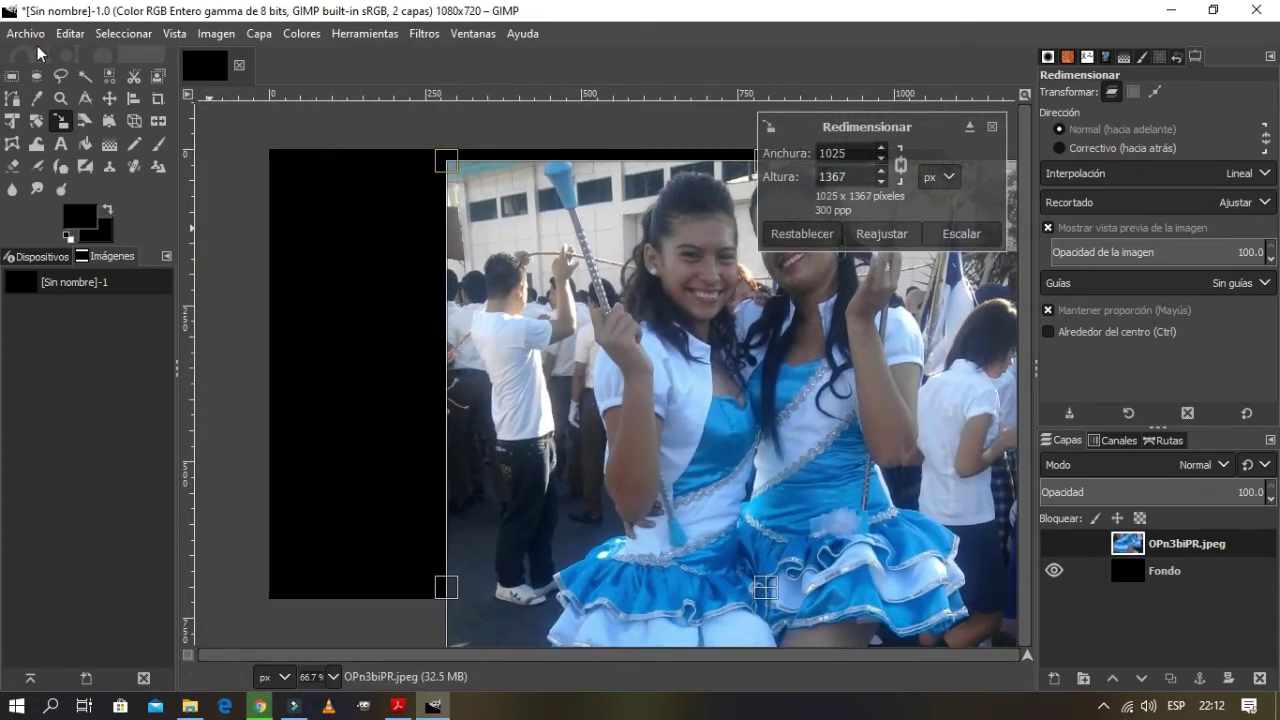
pyautogui.moveTo(497, 253); pyautogui.dragTo(622, 420)
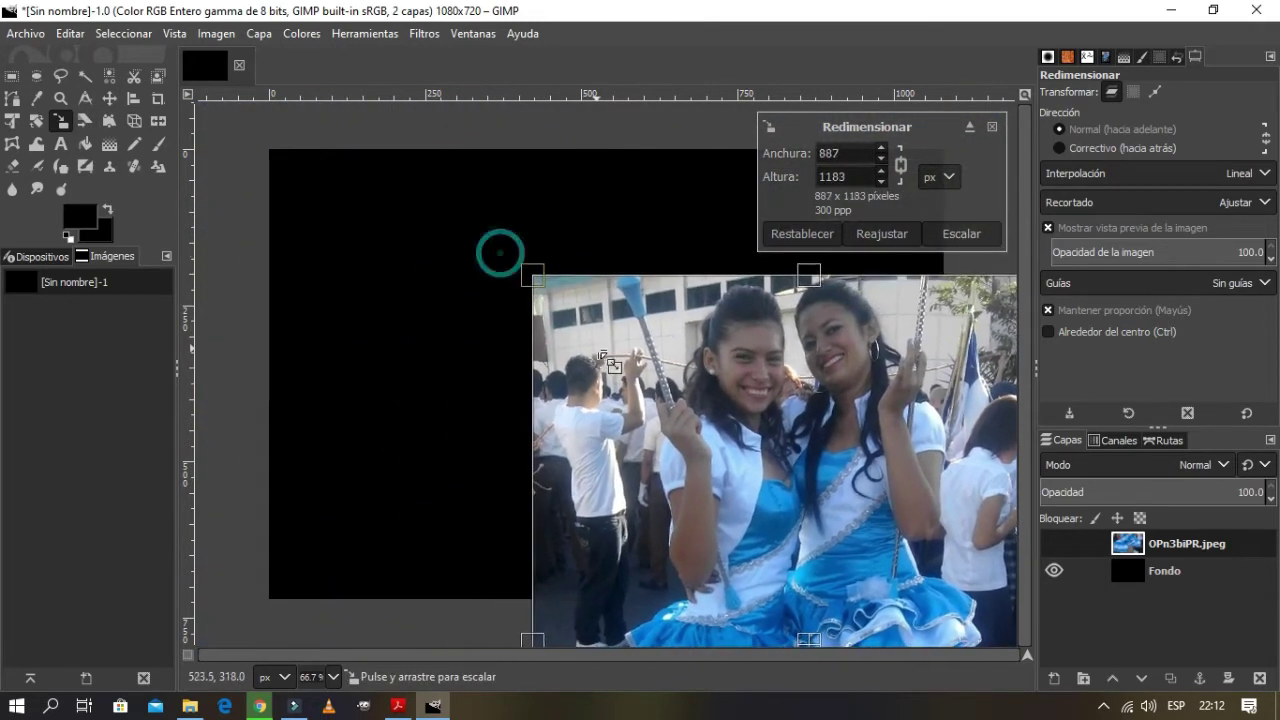
pyautogui.click(961, 234)
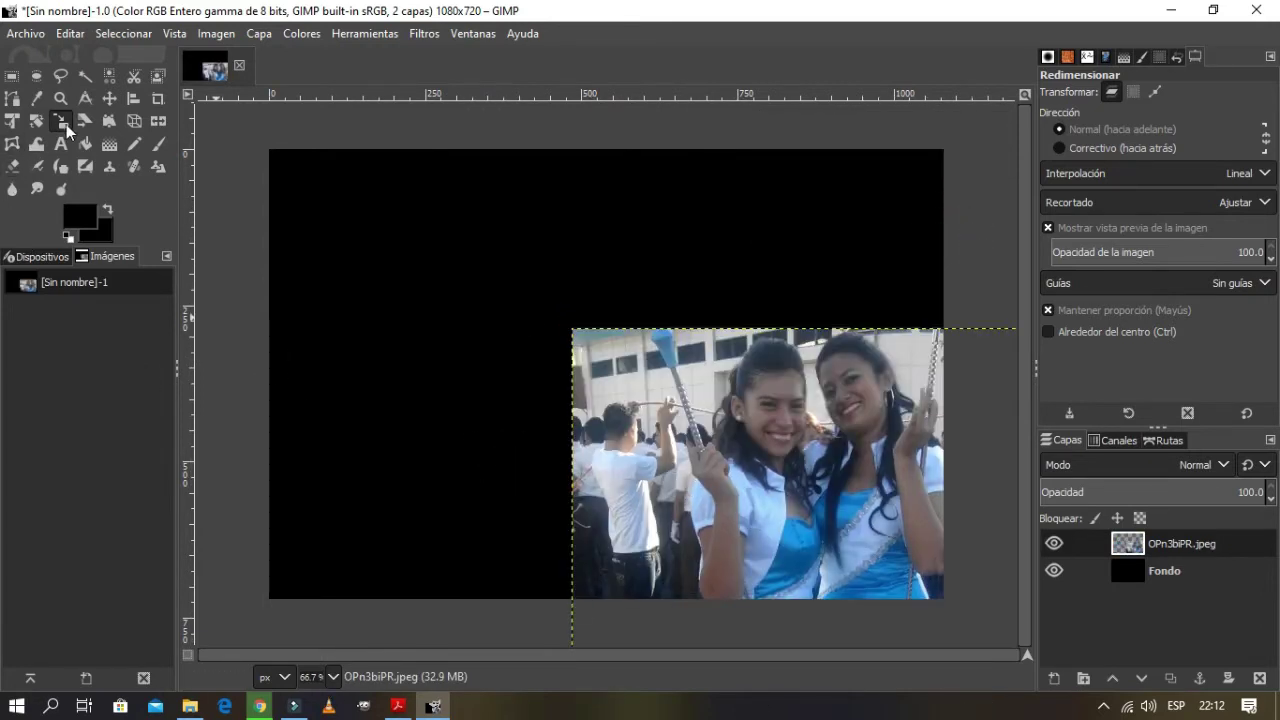
pyautogui.click(109, 101)
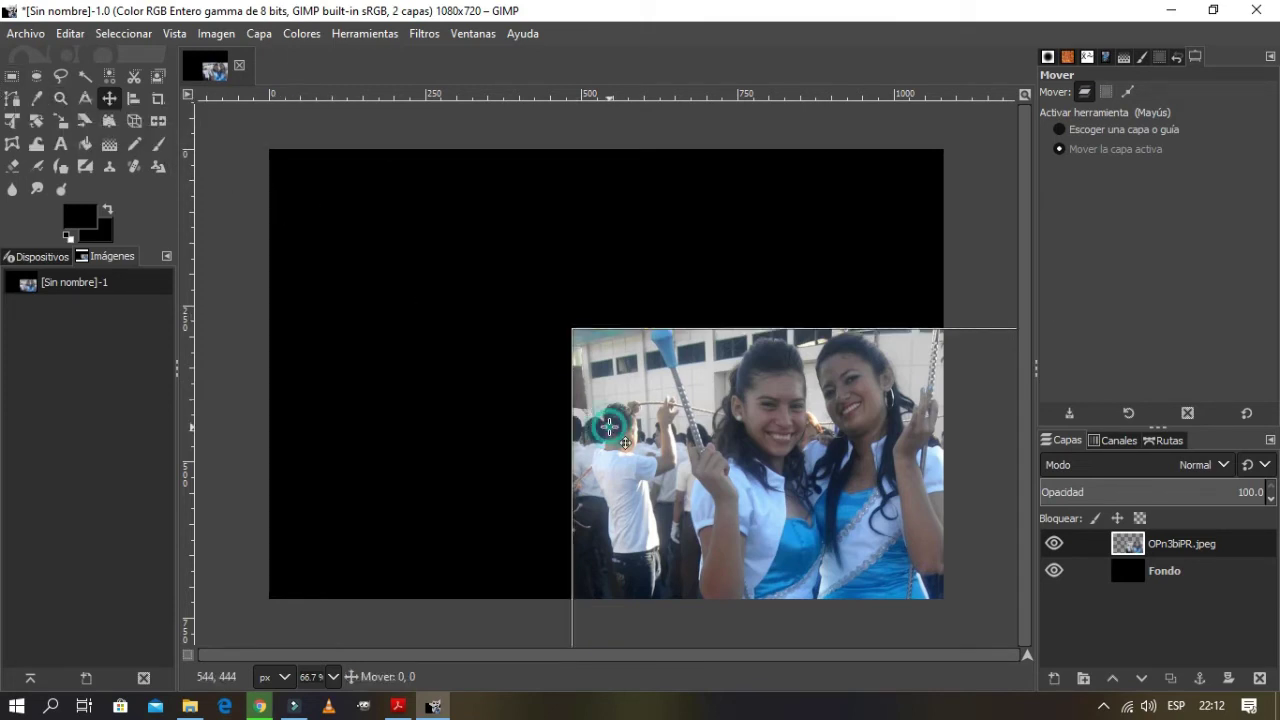
pyautogui.moveTo(624, 443)
pyautogui.mouseDown()
pyautogui.moveTo(437, 221)
pyautogui.moveTo(512, 151)
pyautogui.mouseUp()
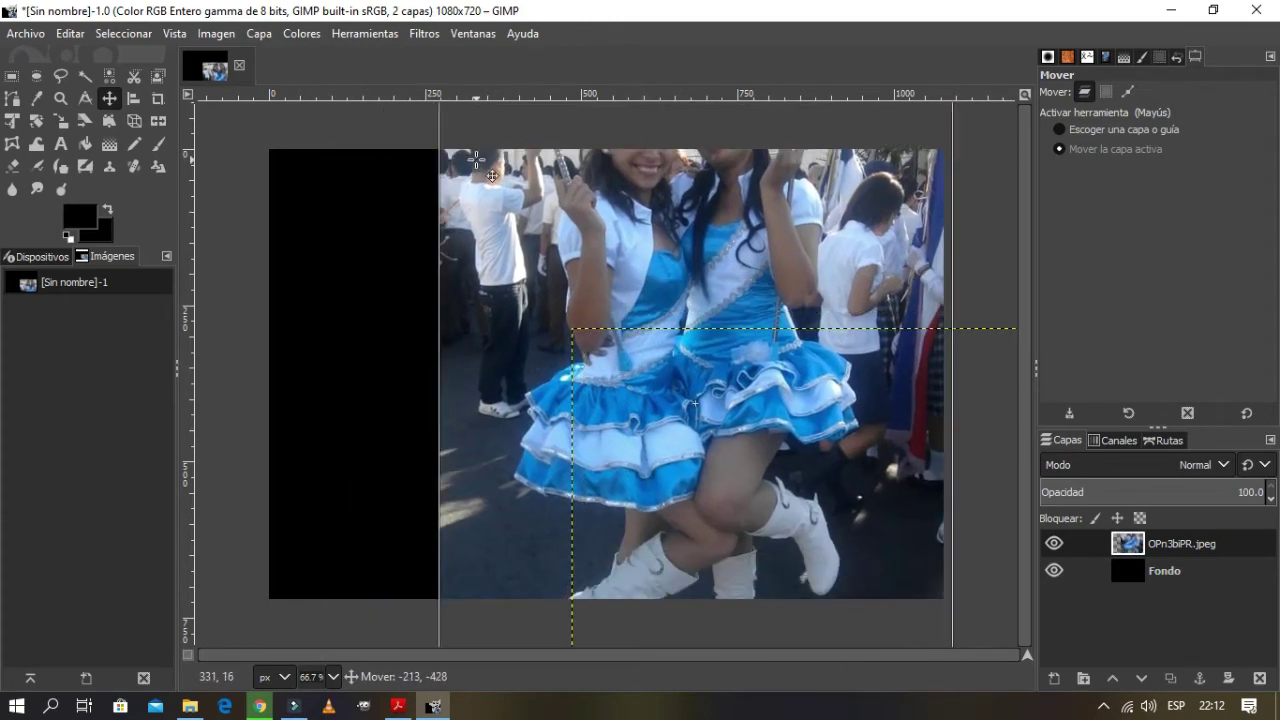
# Rescale the photo to about 530x706 px and place it at the canvas's top right.
pyautogui.click(67, 123)
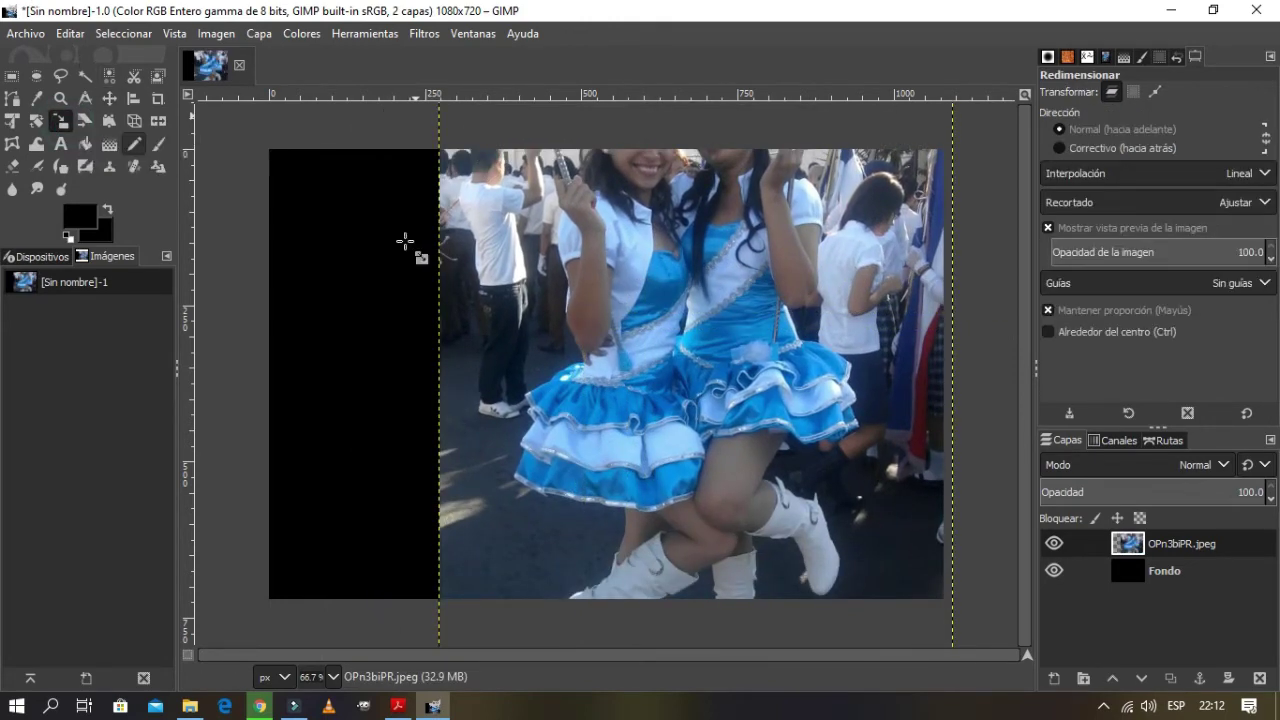
pyautogui.click(488, 162)
pyautogui.moveTo(548, 246); pyautogui.dragTo(654, 382)
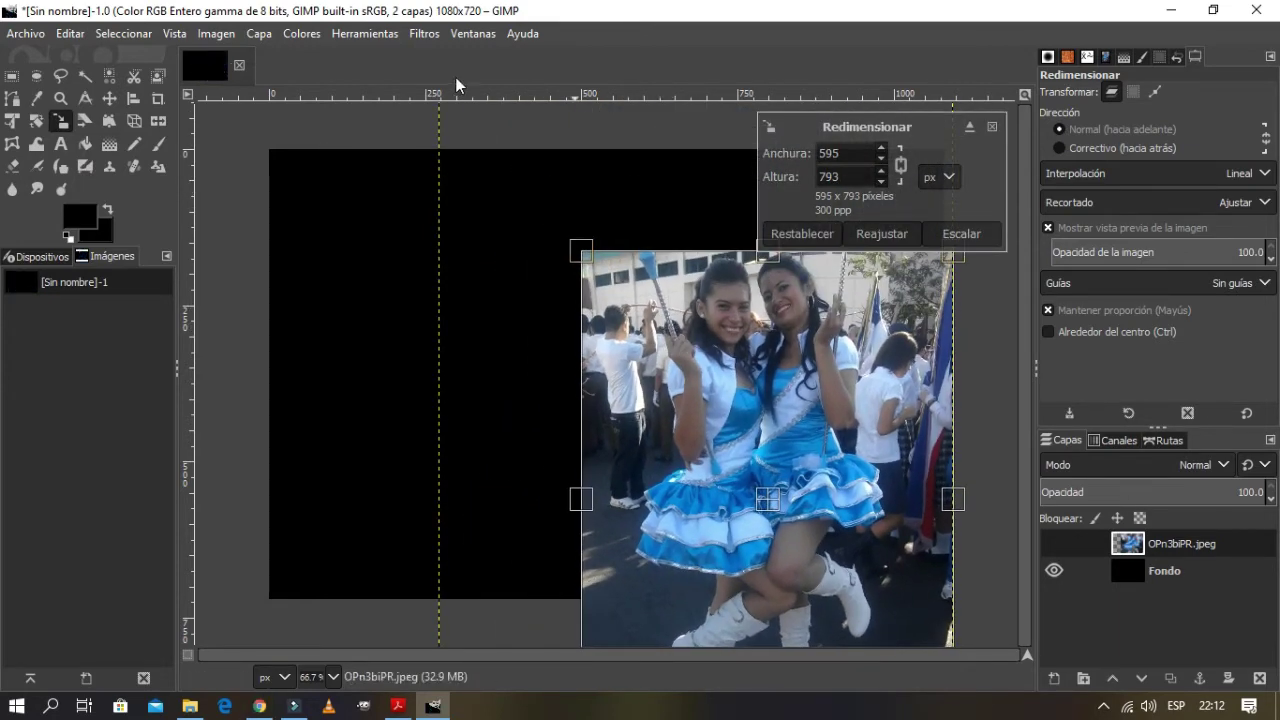
pyautogui.click(961, 234)
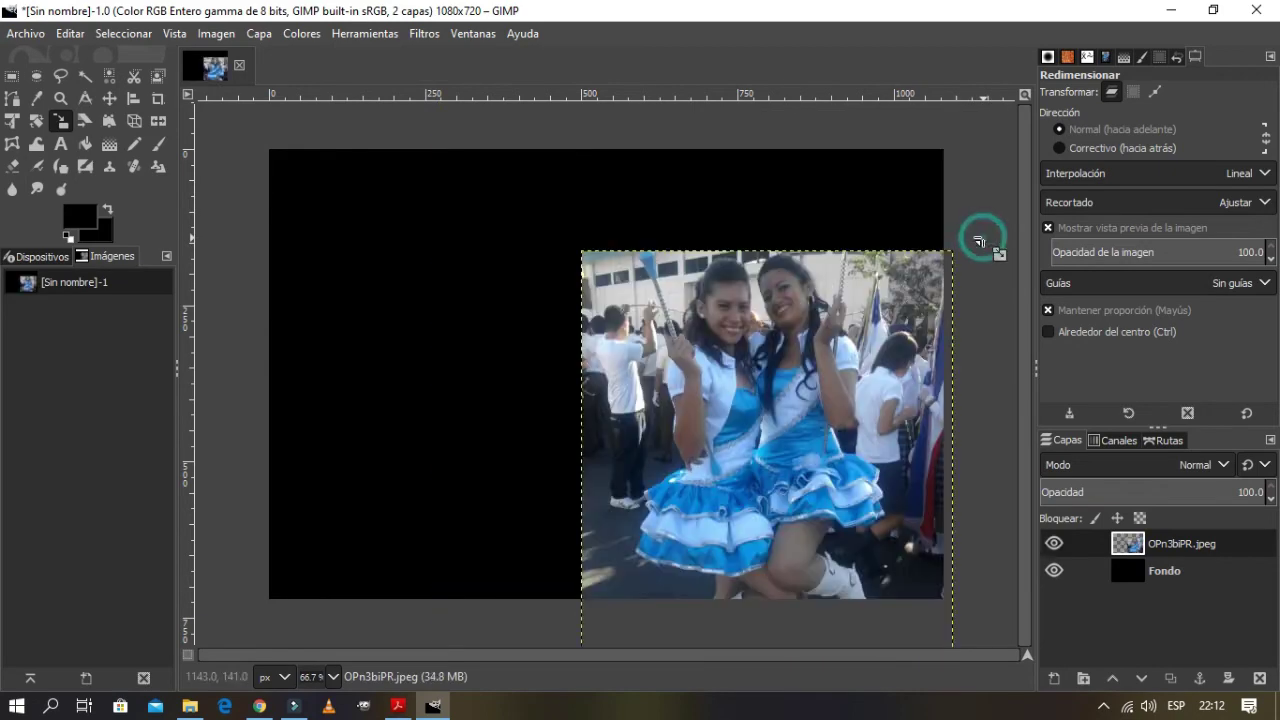
pyautogui.moveTo(803, 410)
pyautogui.mouseDown()
pyautogui.moveTo(874, 551)
pyautogui.moveTo(874, 606)
pyautogui.mouseUp()
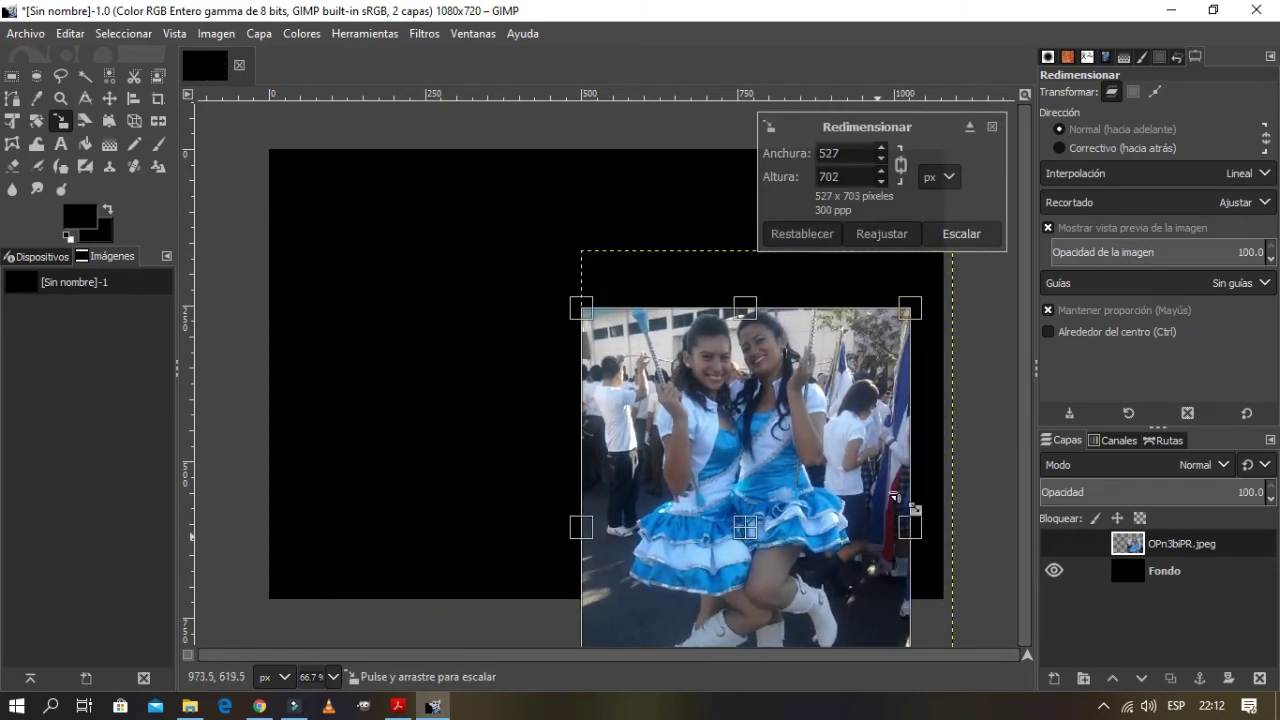
pyautogui.click(985, 234)
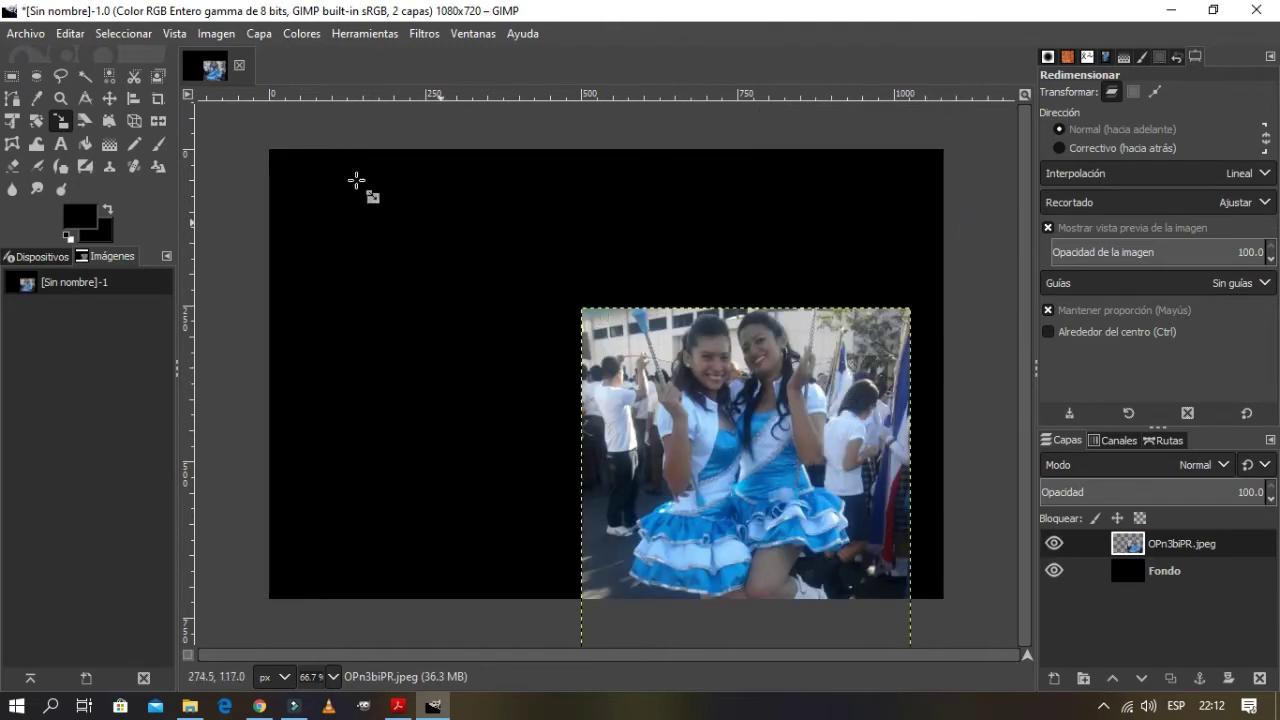
pyautogui.click(109, 98)
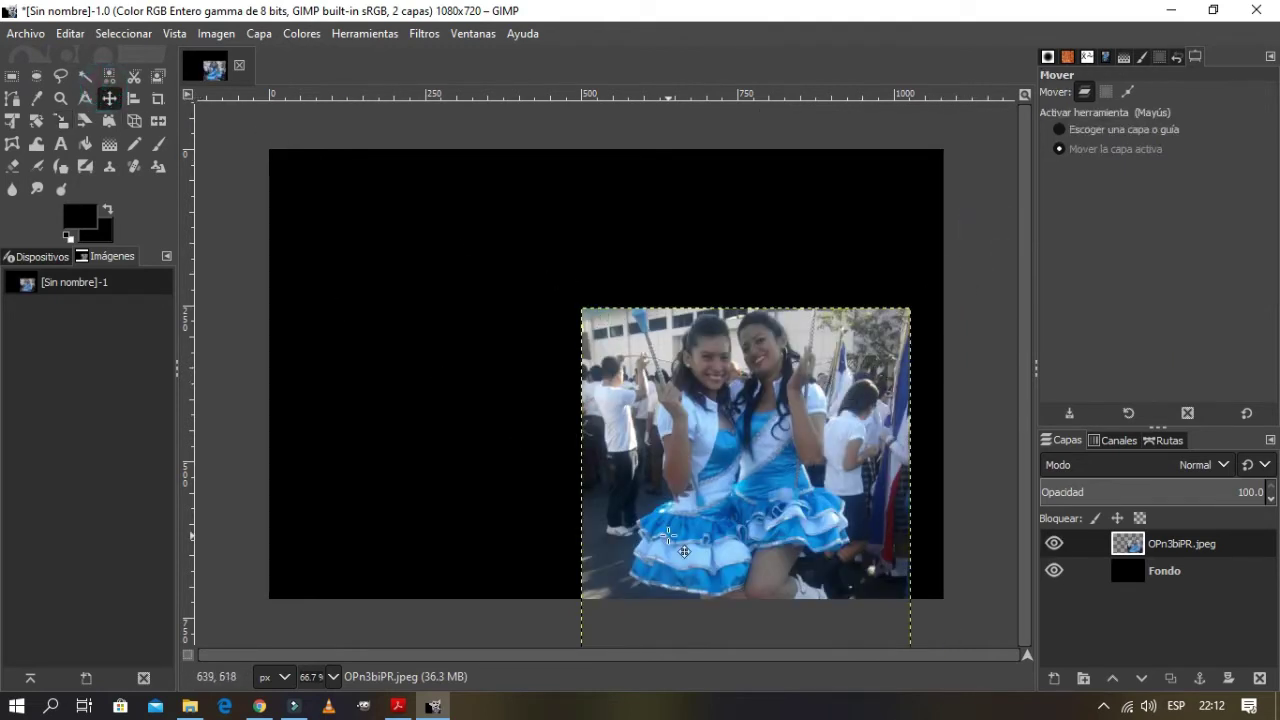
pyautogui.moveTo(668, 536); pyautogui.dragTo(688, 381)
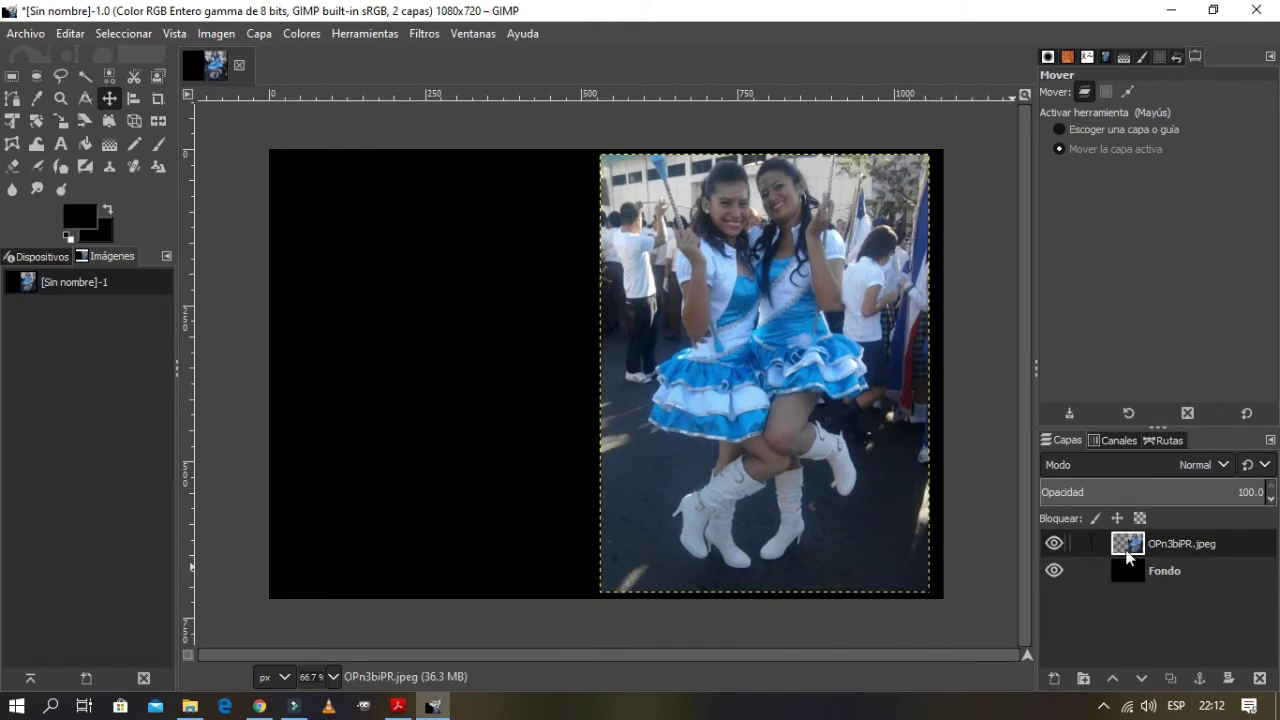
# Duplicate the OPn3biPR.jpeg layer, creating 'Copia de OPn3biPR.jpeg' above it.
pyautogui.rightClick(1145, 553)
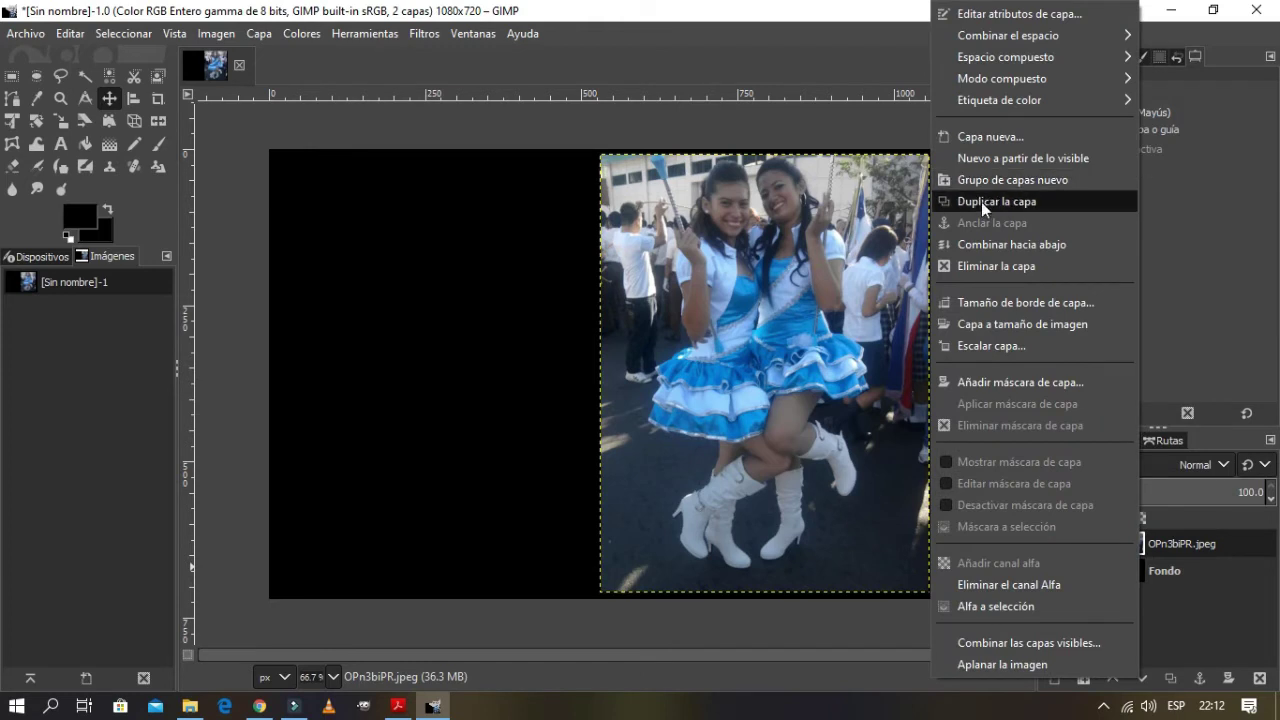
pyautogui.click(1195, 541)
pyautogui.rightClick(1195, 541)
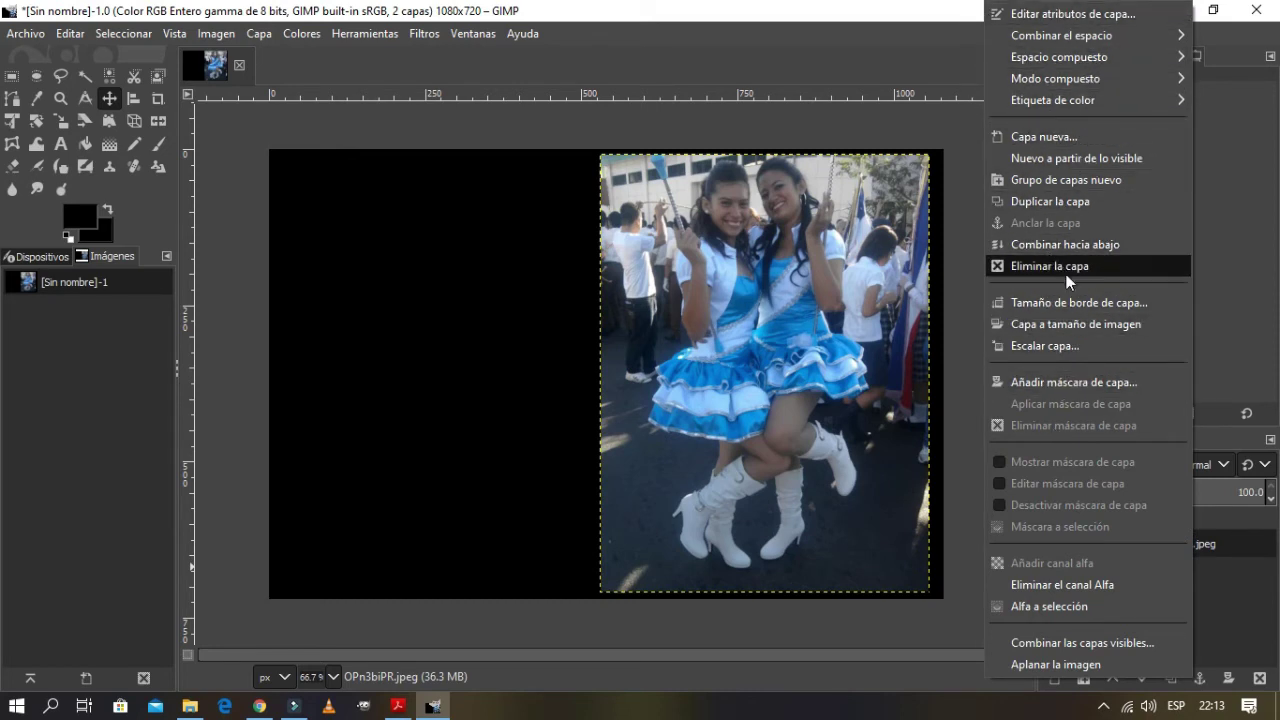
pyautogui.click(1057, 204)
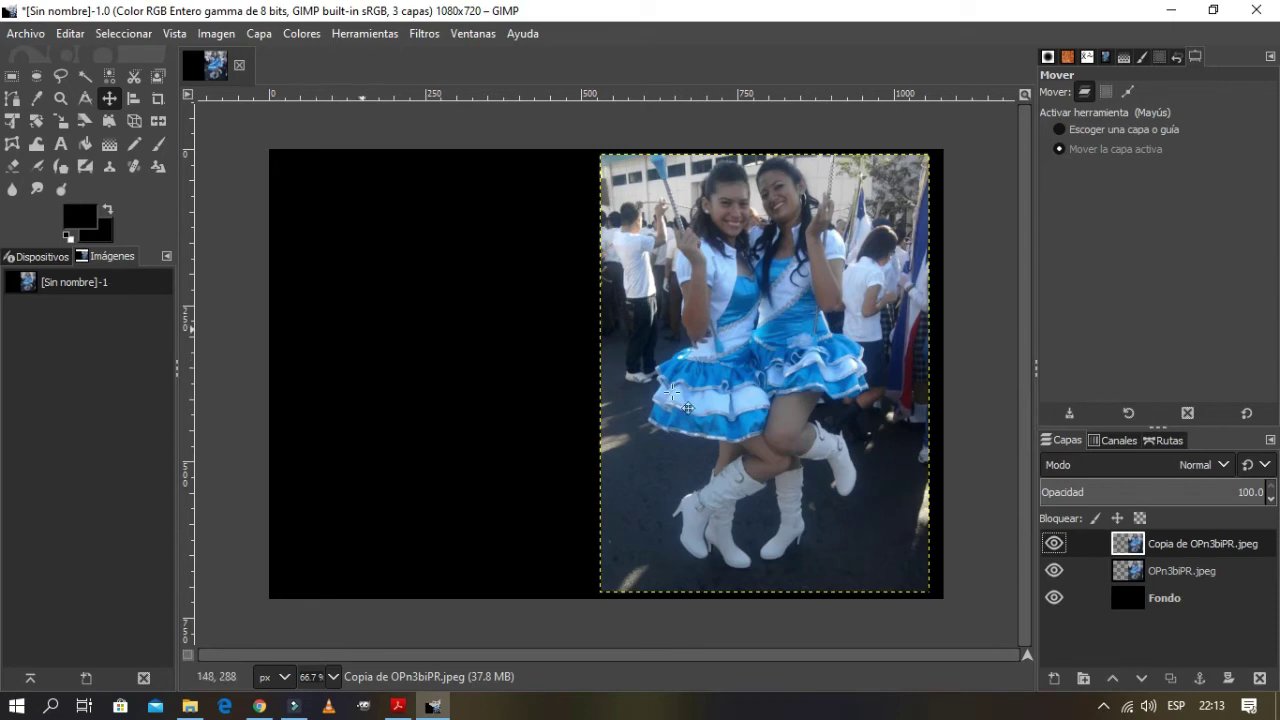
# Drag the photo copy onto the left half of the canvas beside the original.
pyautogui.moveTo(838, 442)
pyautogui.mouseDown()
pyautogui.moveTo(482, 418)
pyautogui.moveTo(475, 430)
pyautogui.mouseUp()
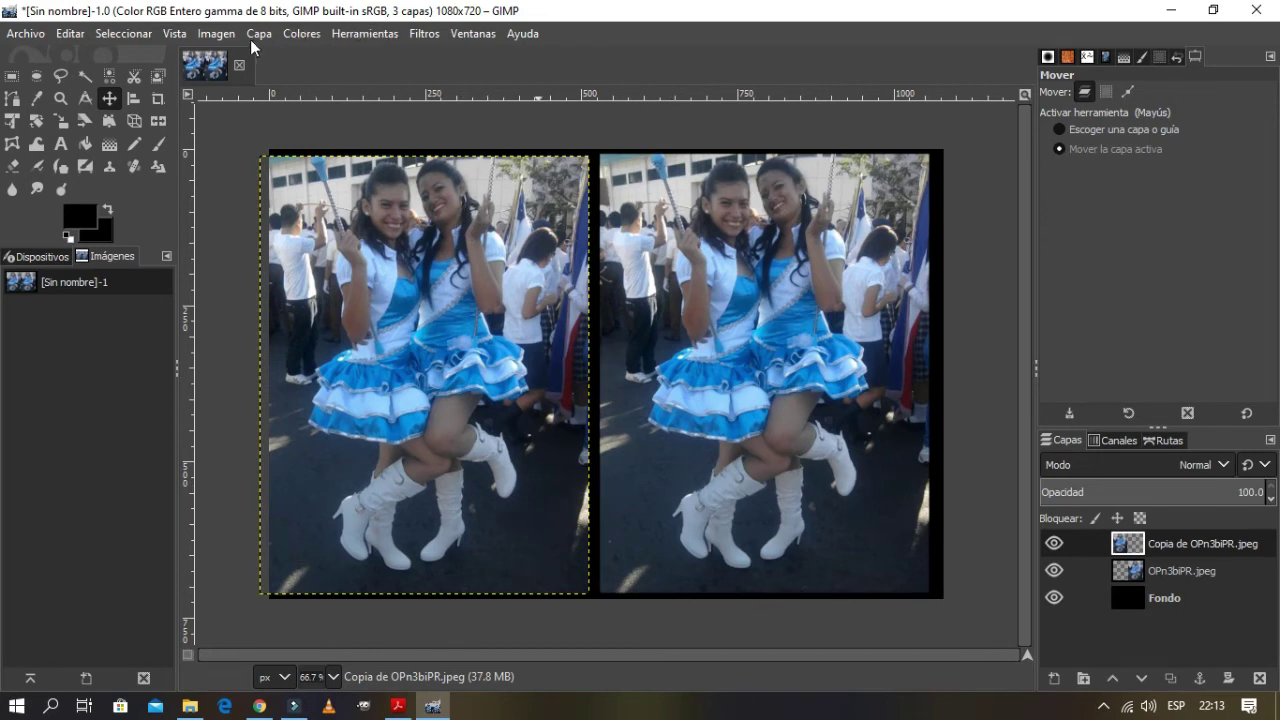
pyautogui.click(306, 41)
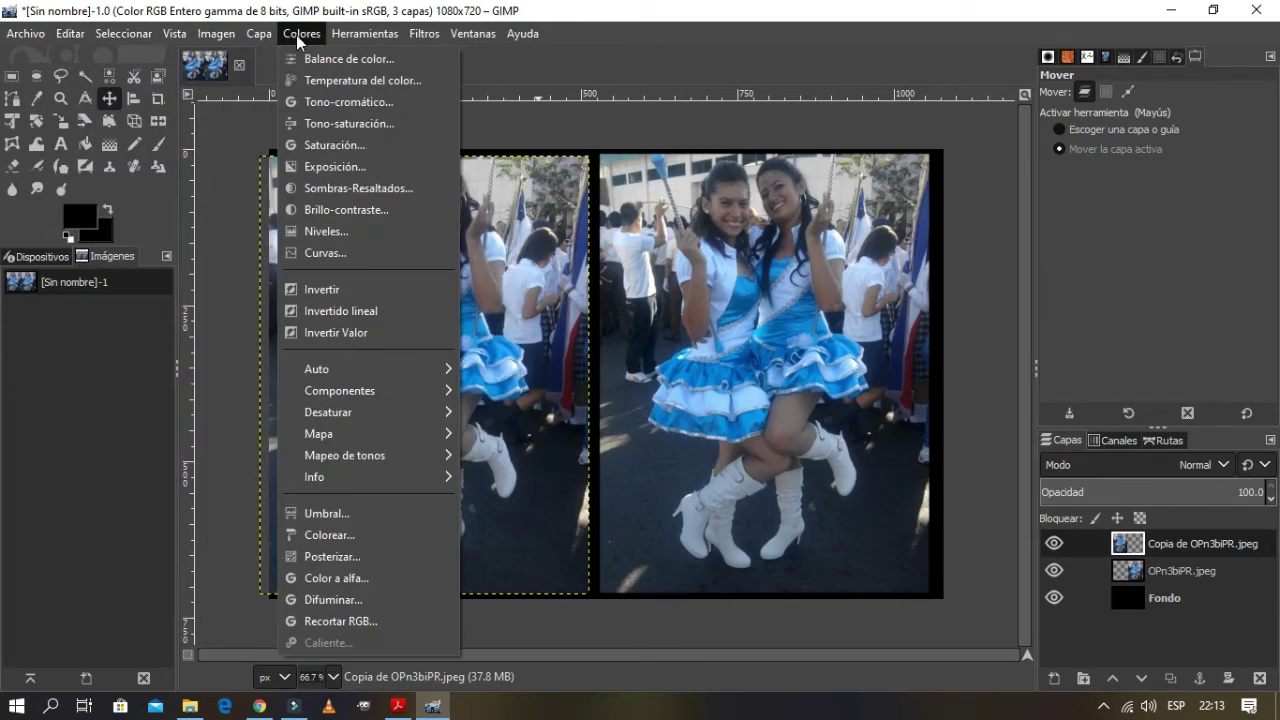
# Preview contrast 18 with brightness 0 on the copy layer in Brillo-contraste.
pyautogui.click(376, 209)
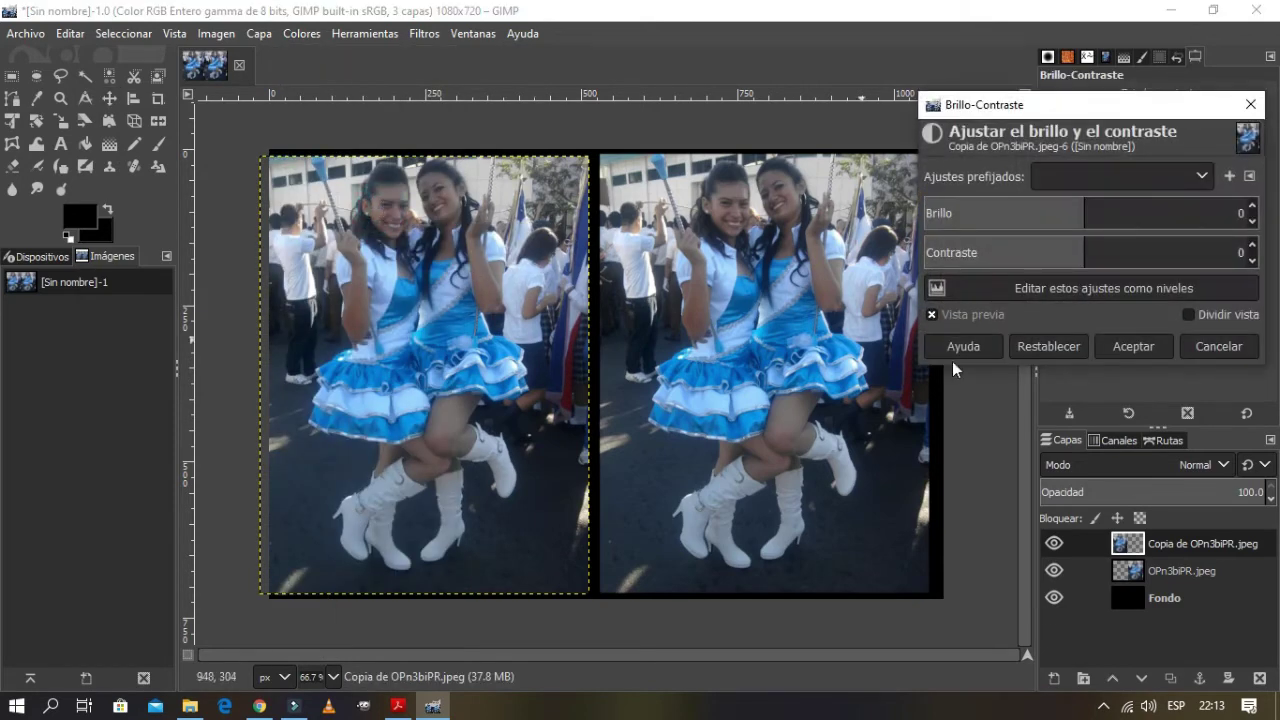
pyautogui.click(1130, 543)
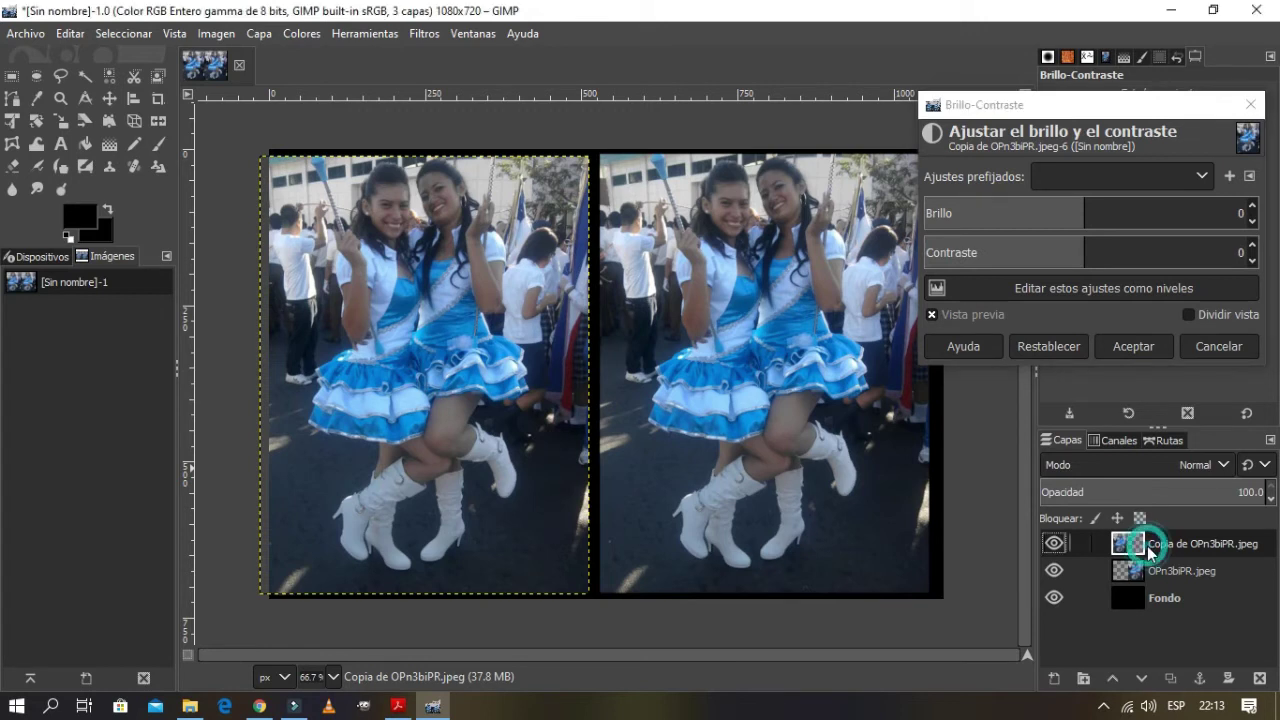
pyautogui.click(1081, 257)
pyautogui.moveTo(1081, 257); pyautogui.dragTo(1246, 275)
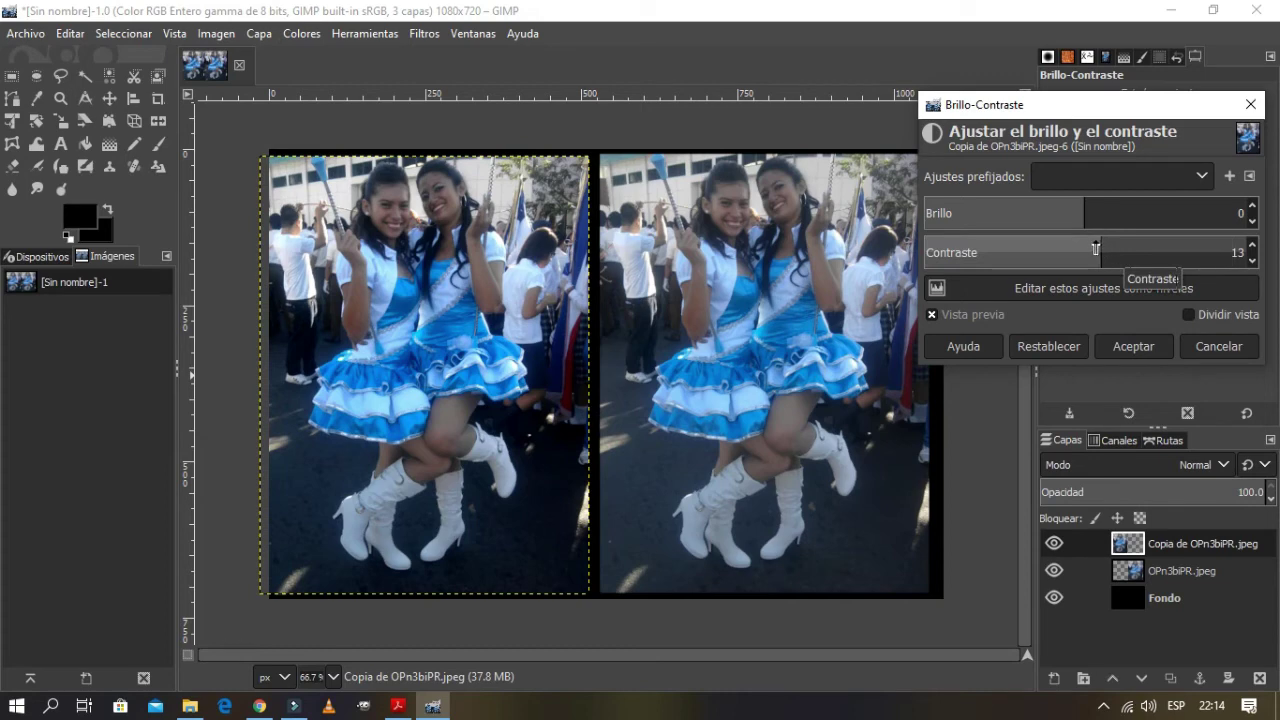
pyautogui.moveTo(1102, 246); pyautogui.dragTo(1108, 249)
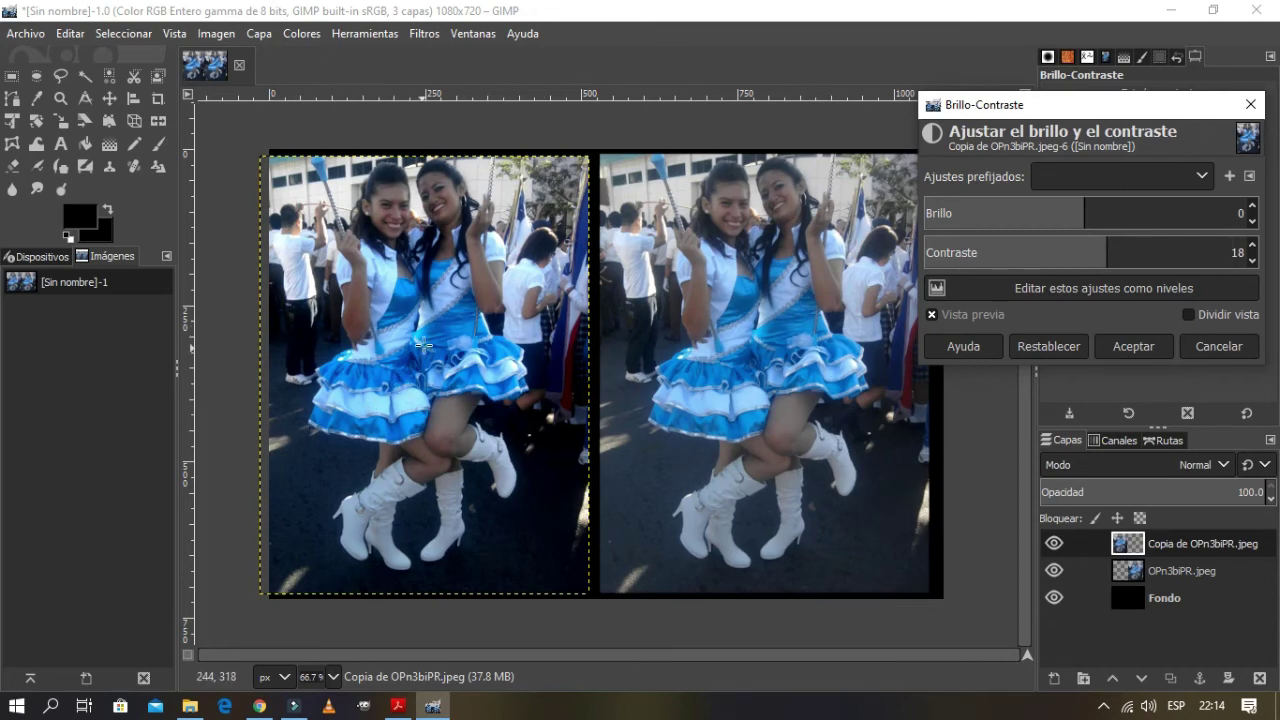
# Apply the contrast 18 boost to the left copy, then close the reopened Brillo-contraste dialog.
pyautogui.click(1141, 347)
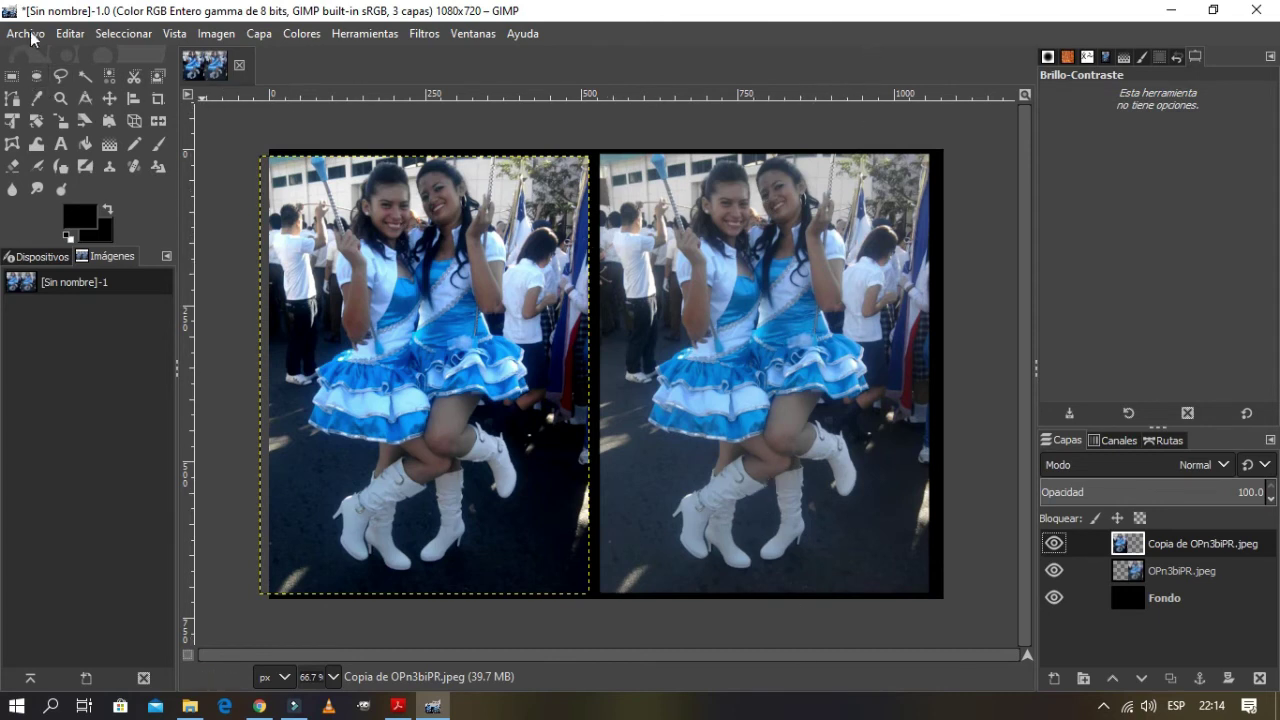
pyautogui.click(303, 34)
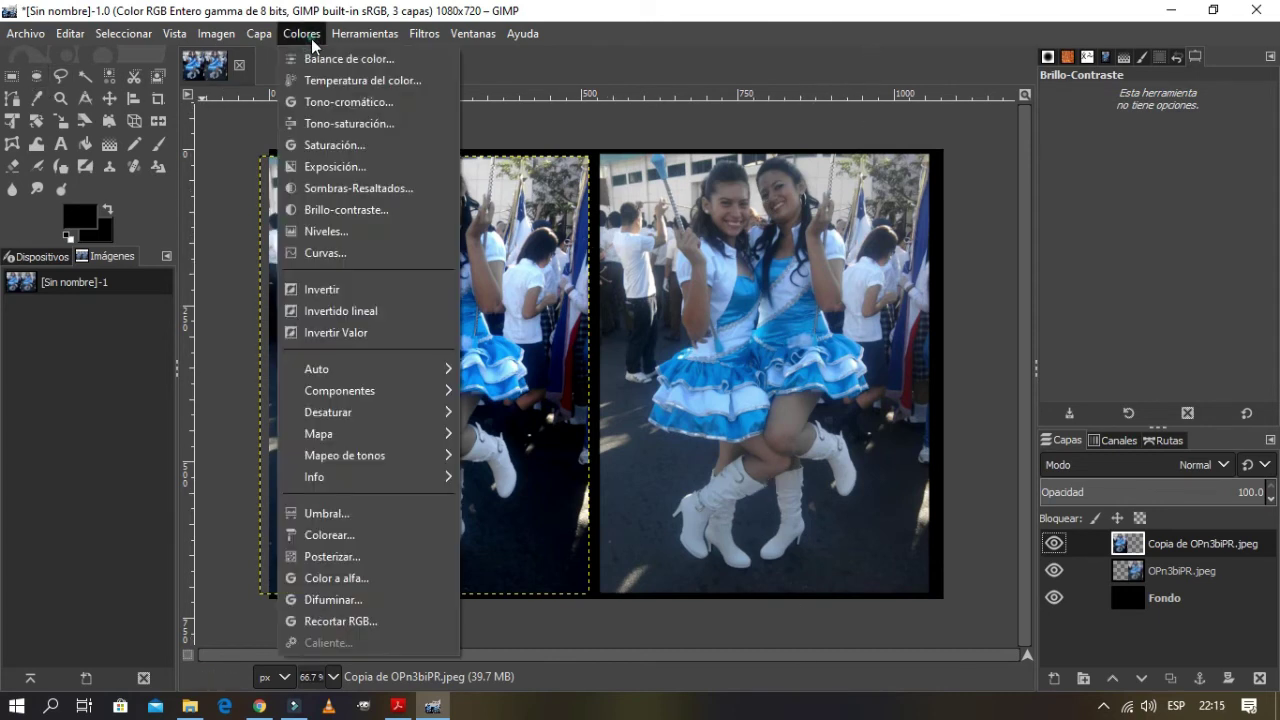
pyautogui.click(362, 214)
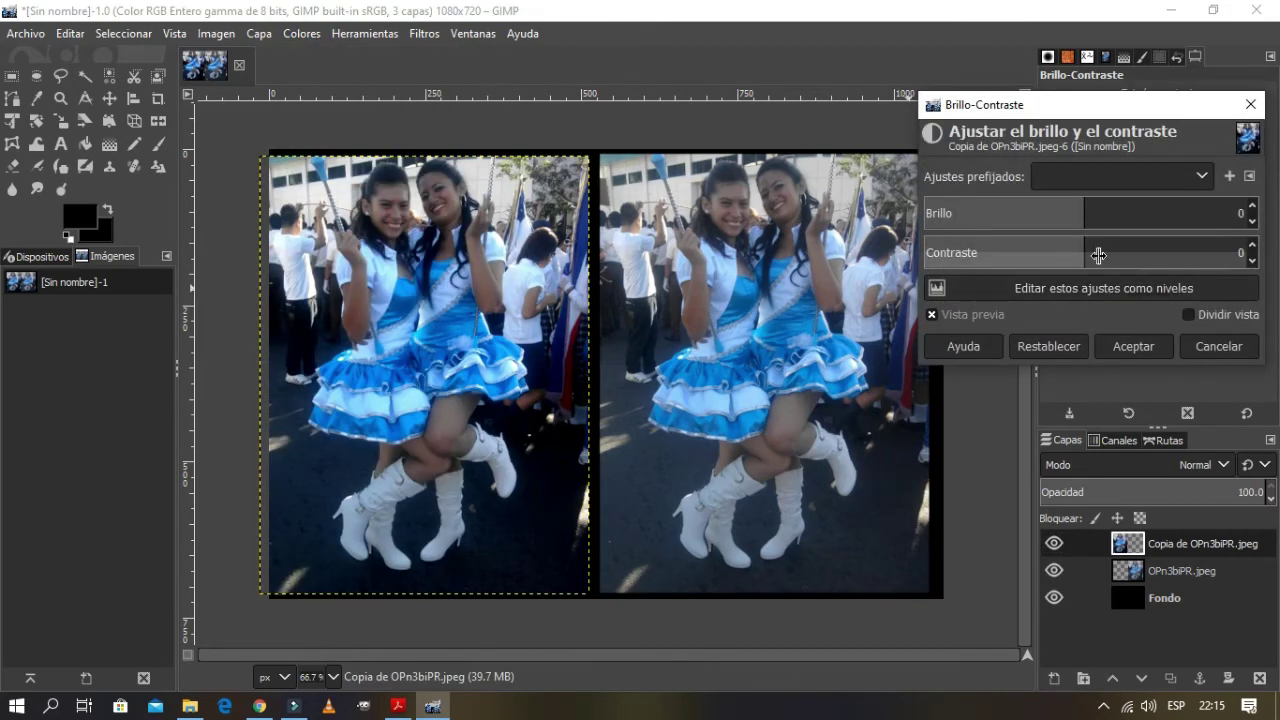
pyautogui.click(1250, 104)
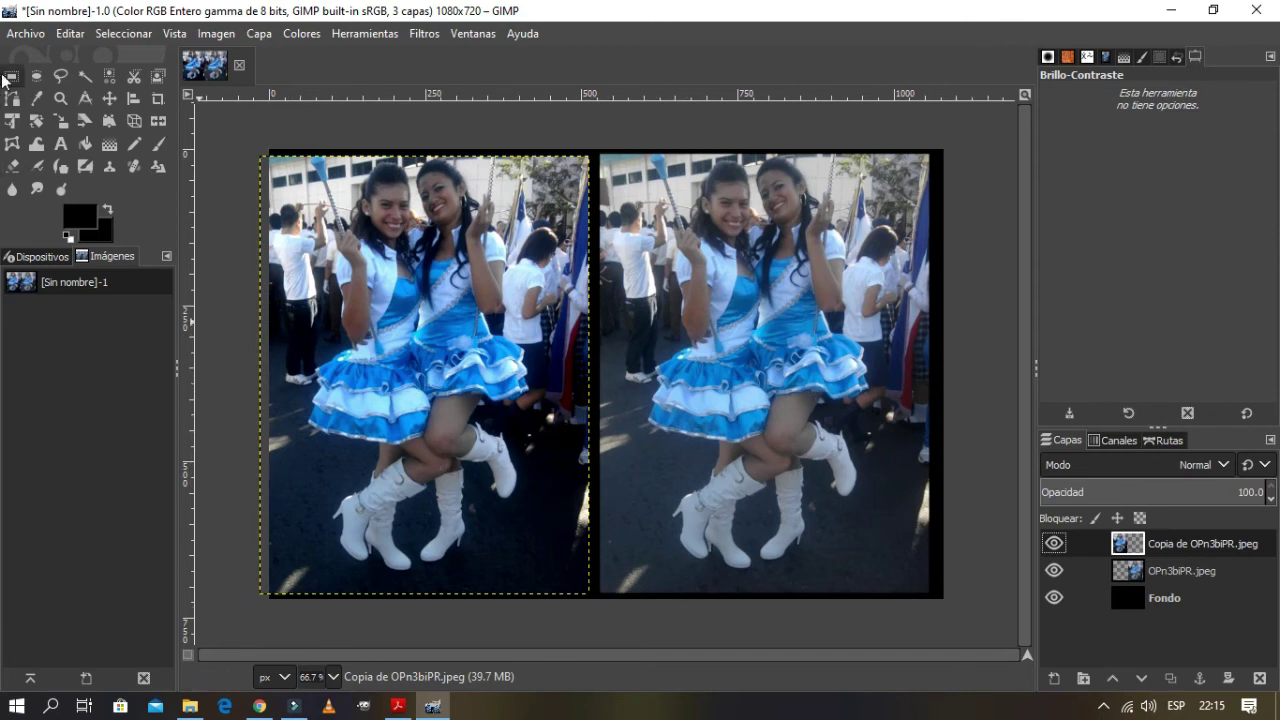
pyautogui.click(26, 33)
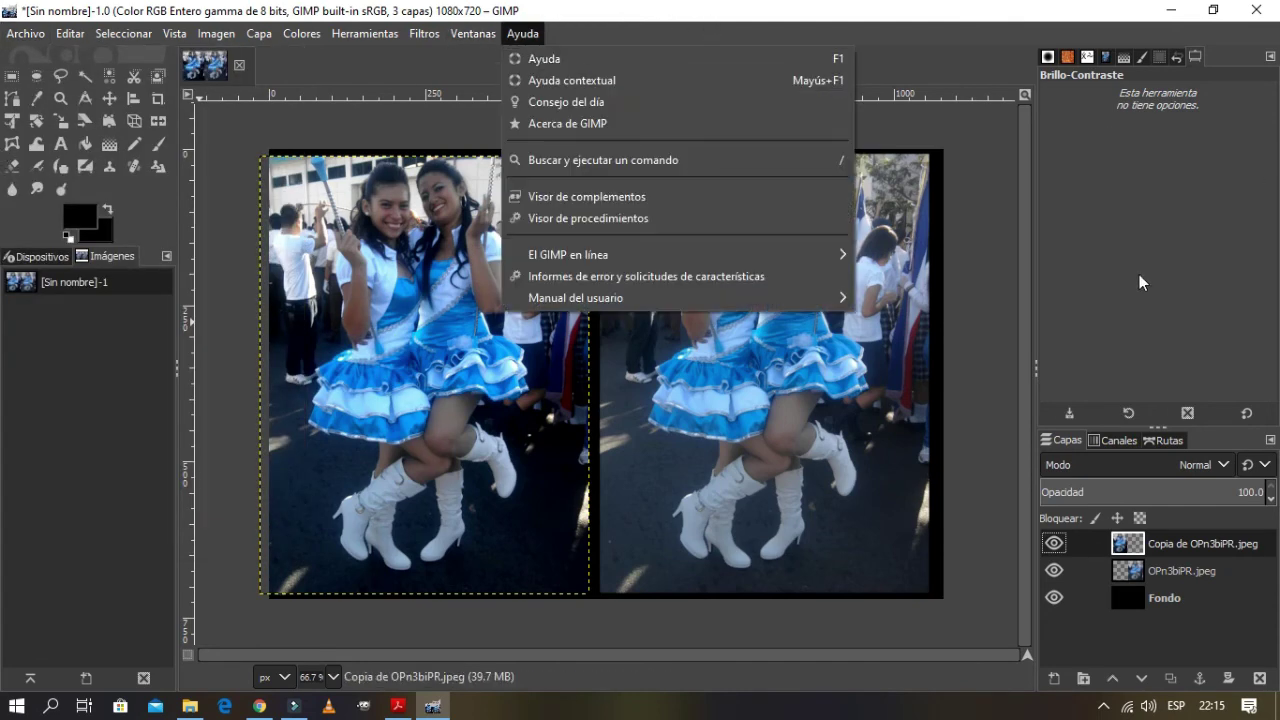
pyautogui.click(1189, 332)
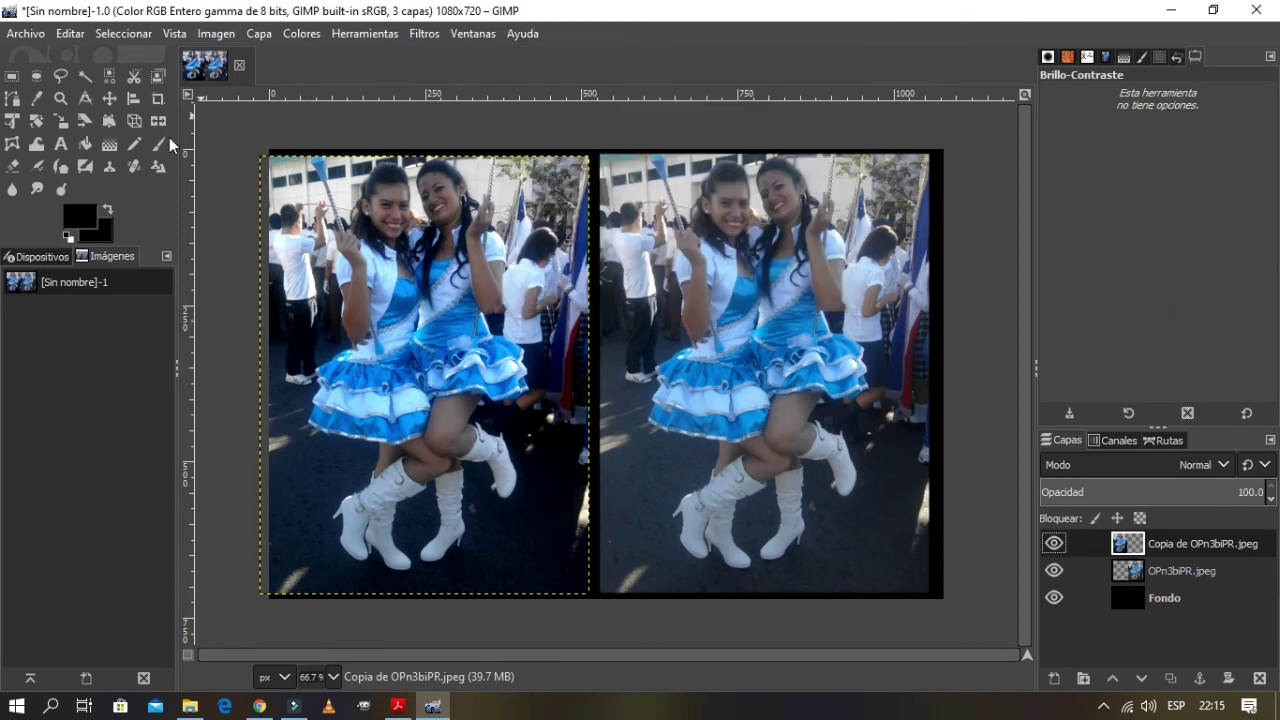